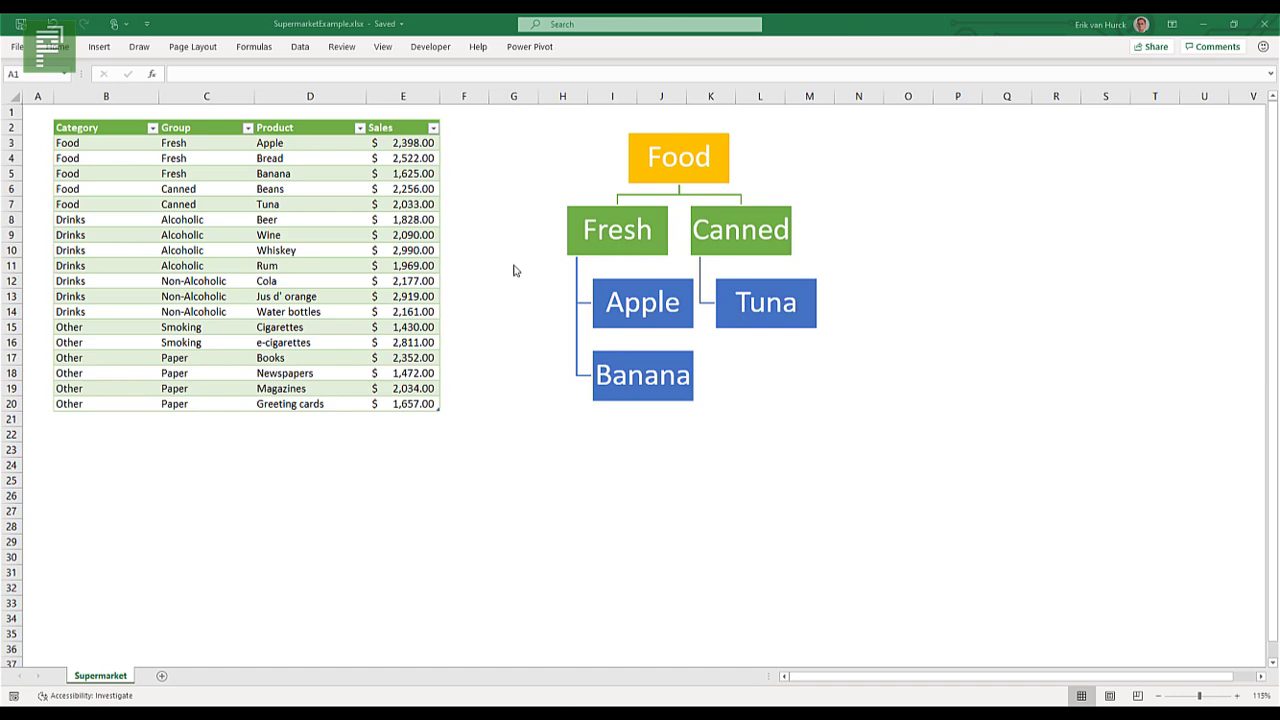
- Connect to the SupermarketExample.xlsx workbook through Get Data > Excel
click(20, 24)
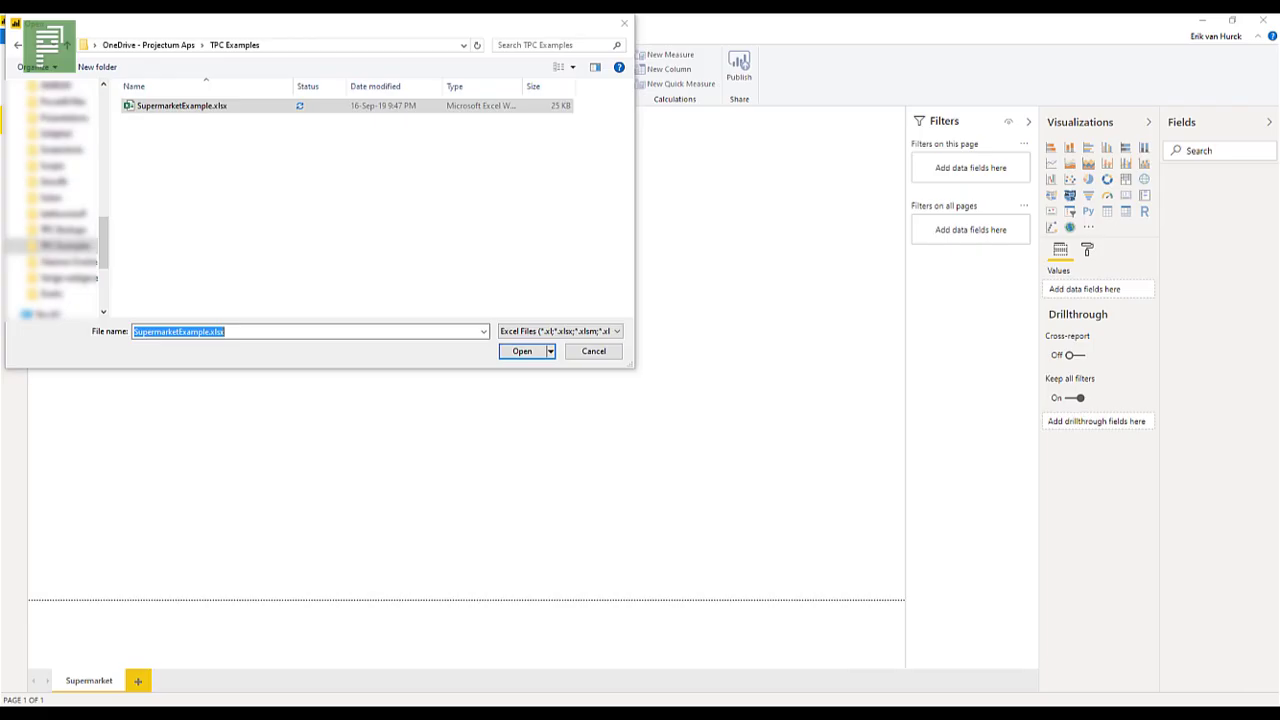
click(176, 340)
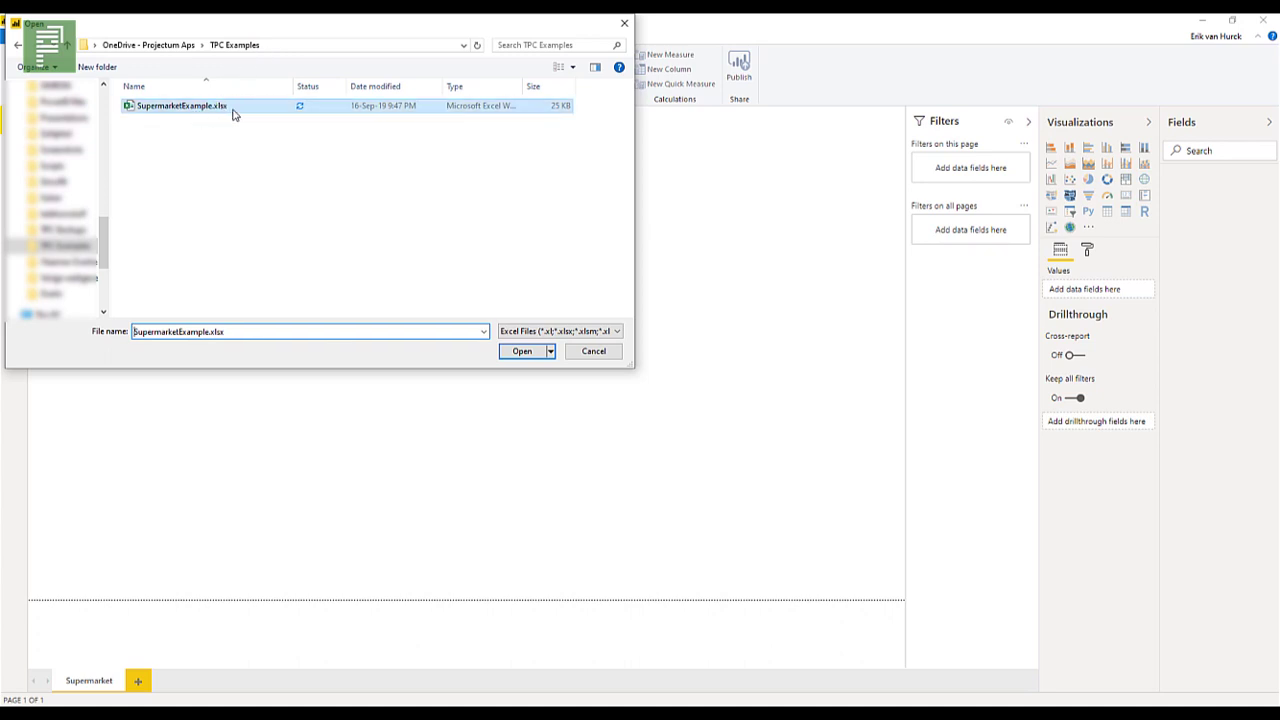
click(516, 358)
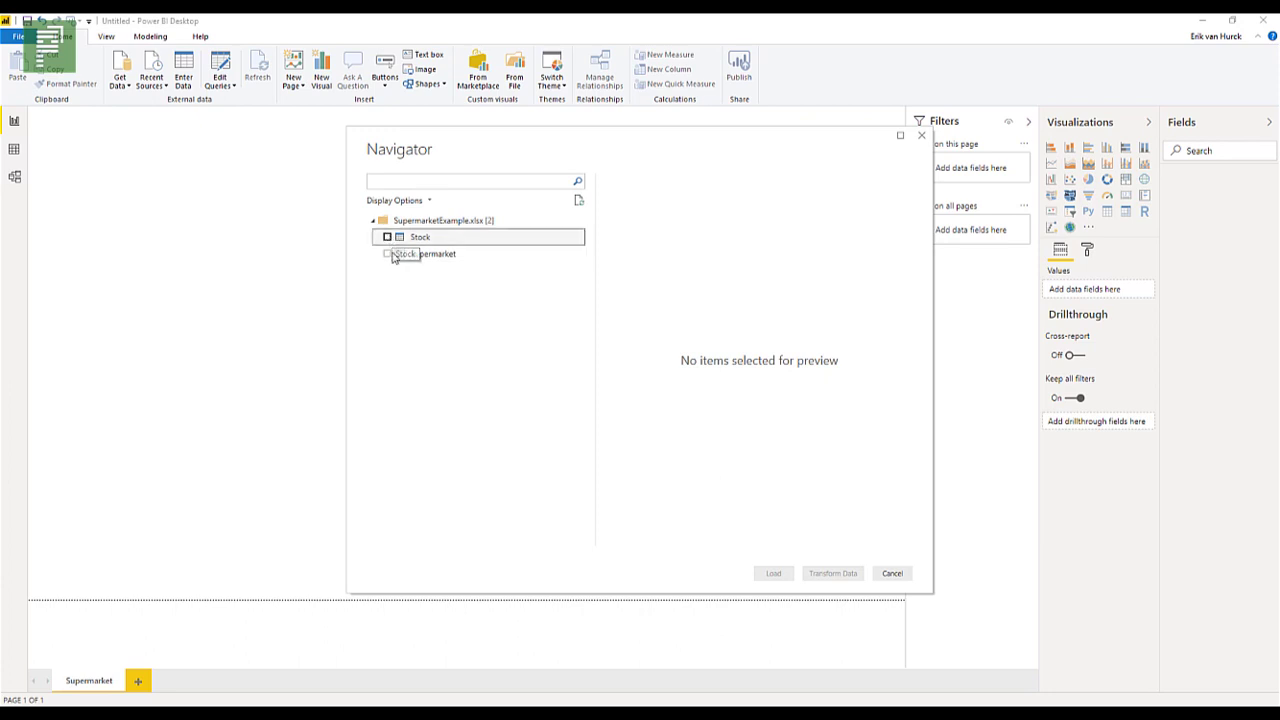
- Preview the Stock and Supermarket sheets in the Navigator, leaving only Stock ticked
click(387, 237)
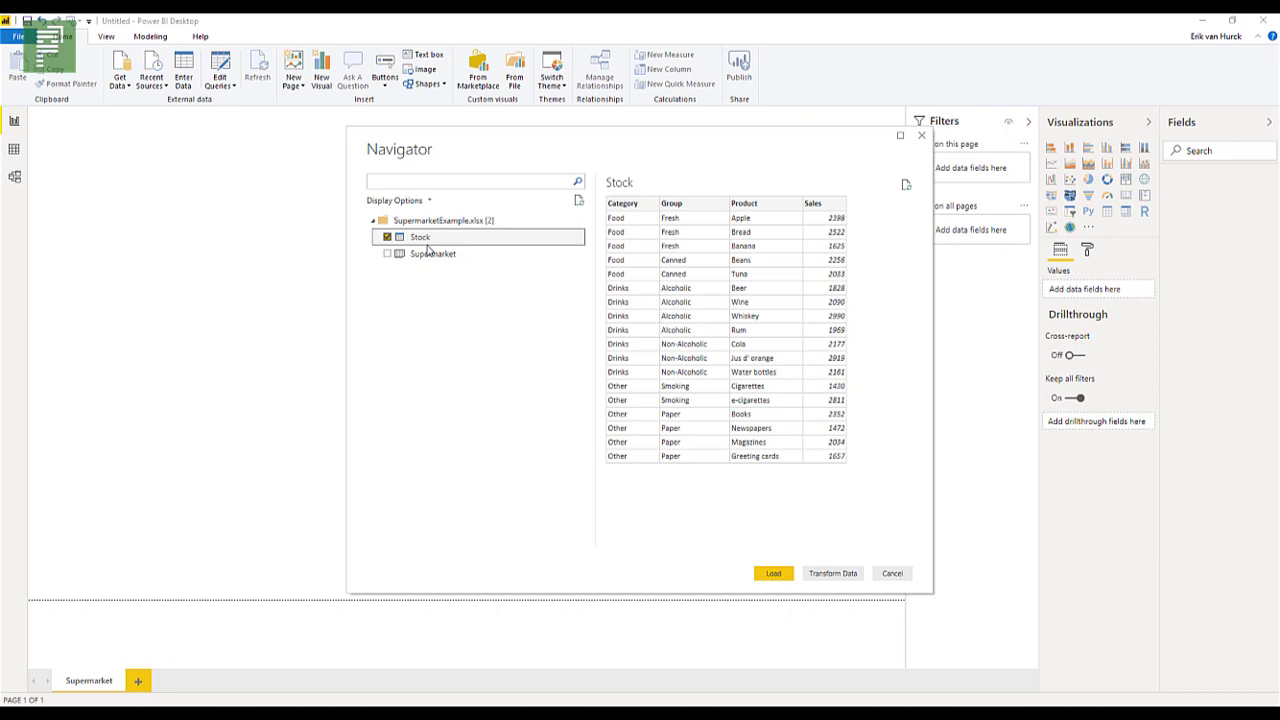
click(387, 237)
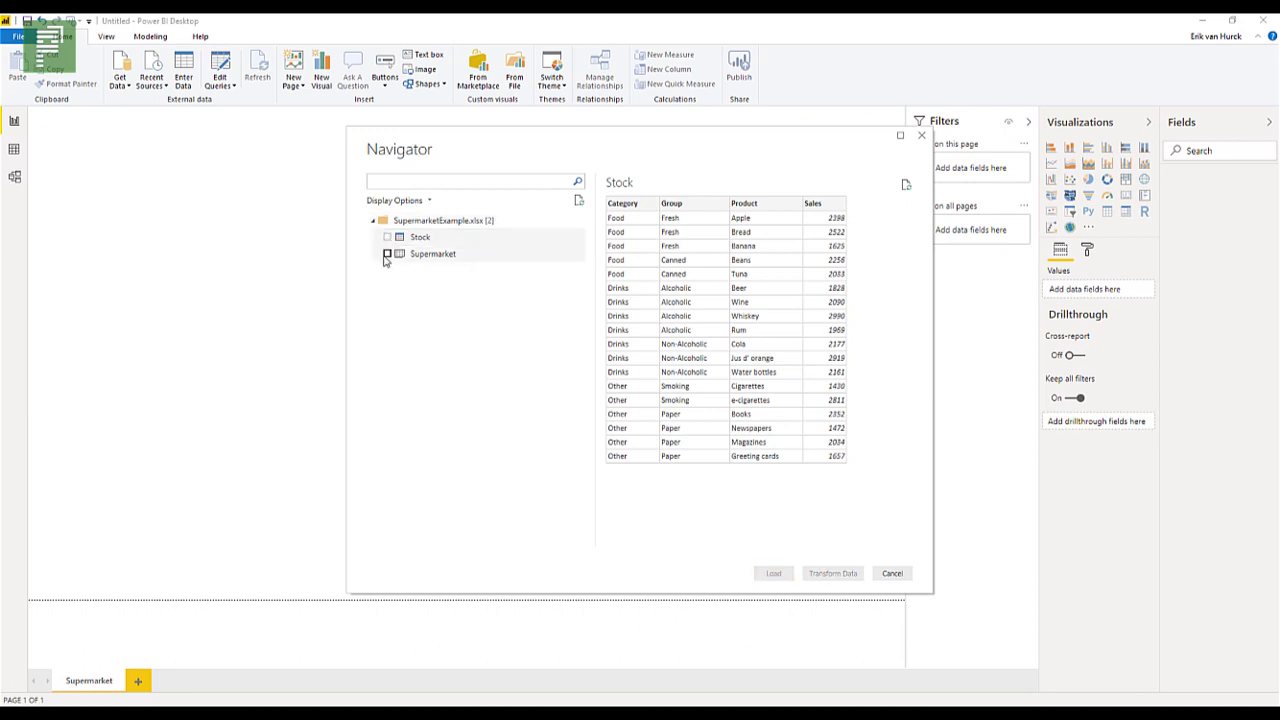
click(387, 254)
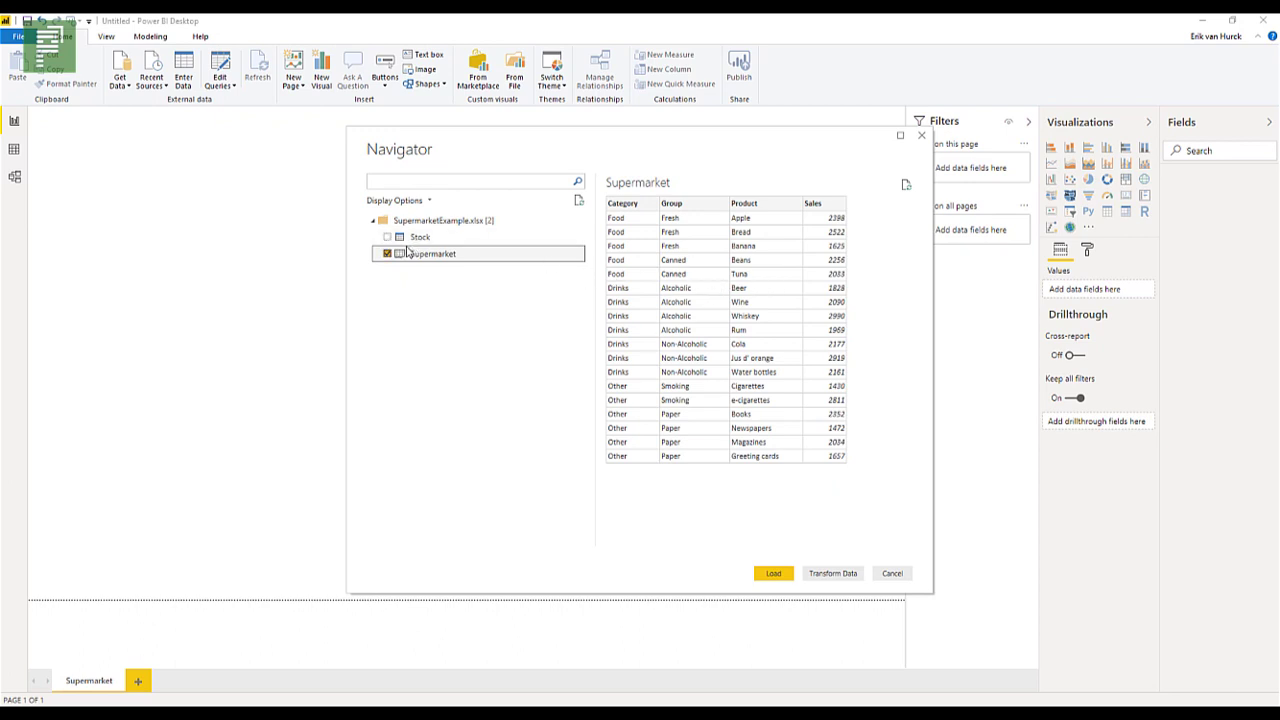
click(387, 255)
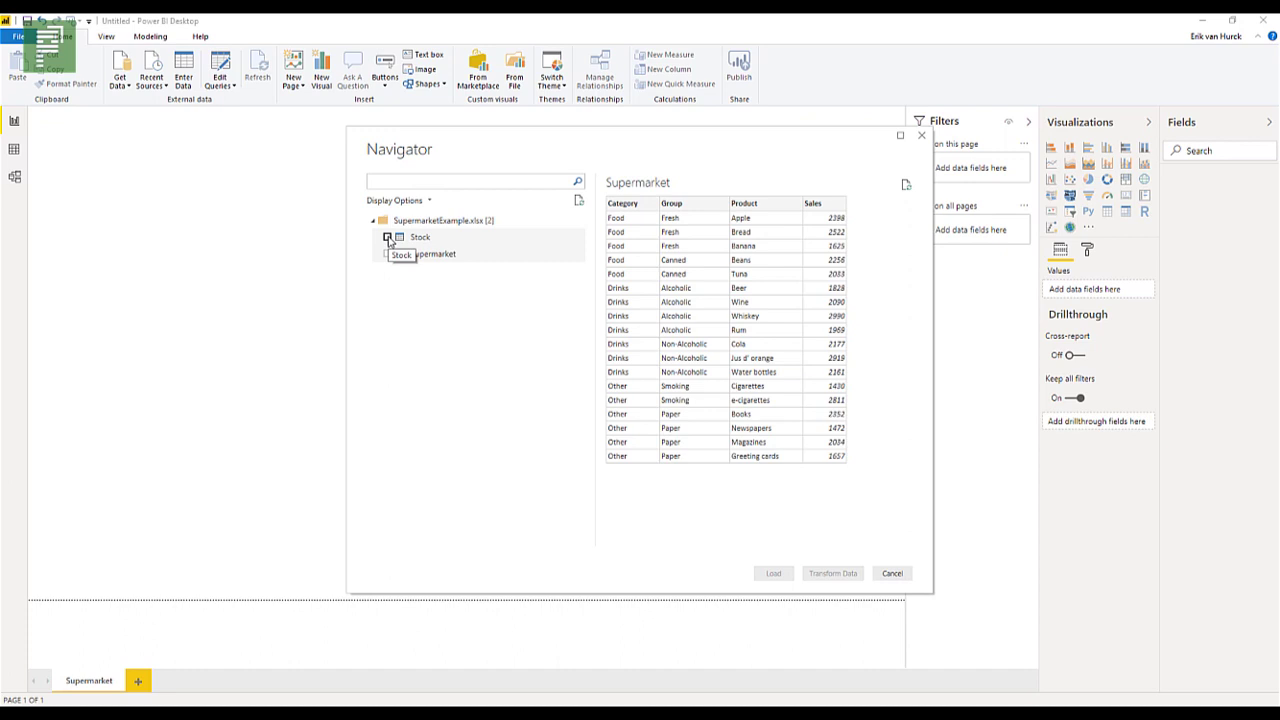
click(387, 238)
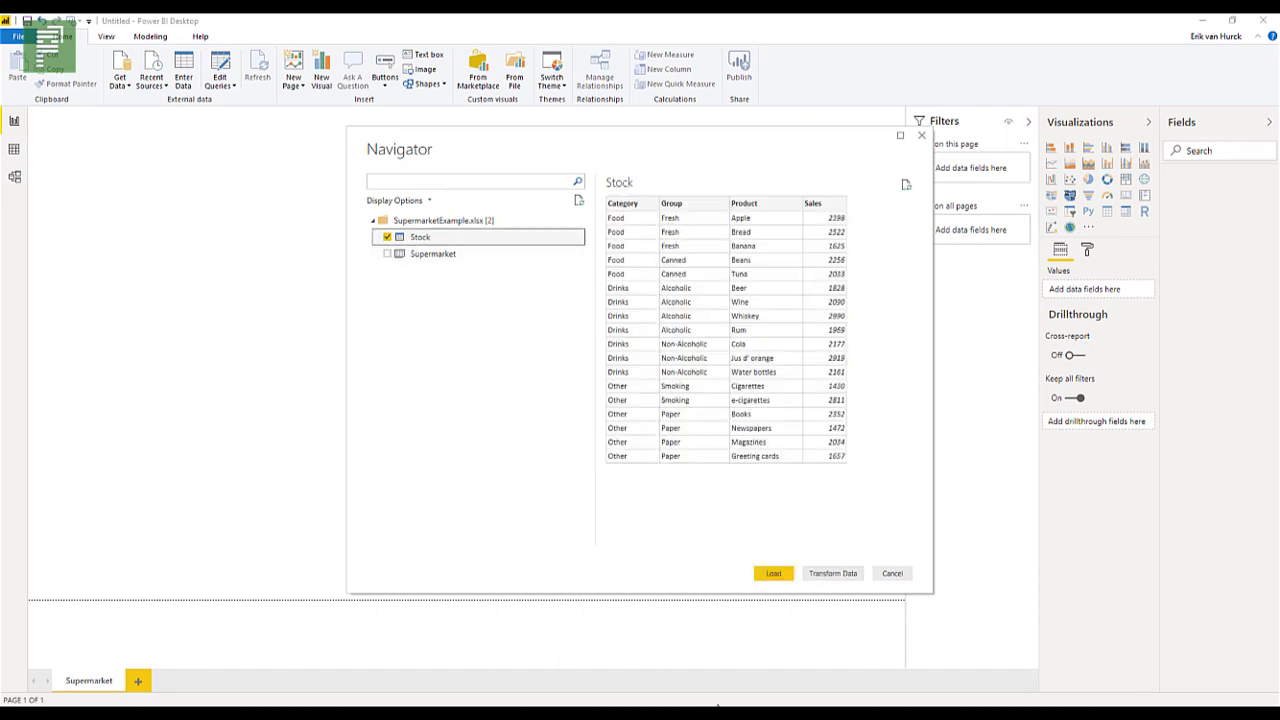
- Change the Stock table's Sales column to Fixed decimal number, then Close & Apply
click(822, 575)
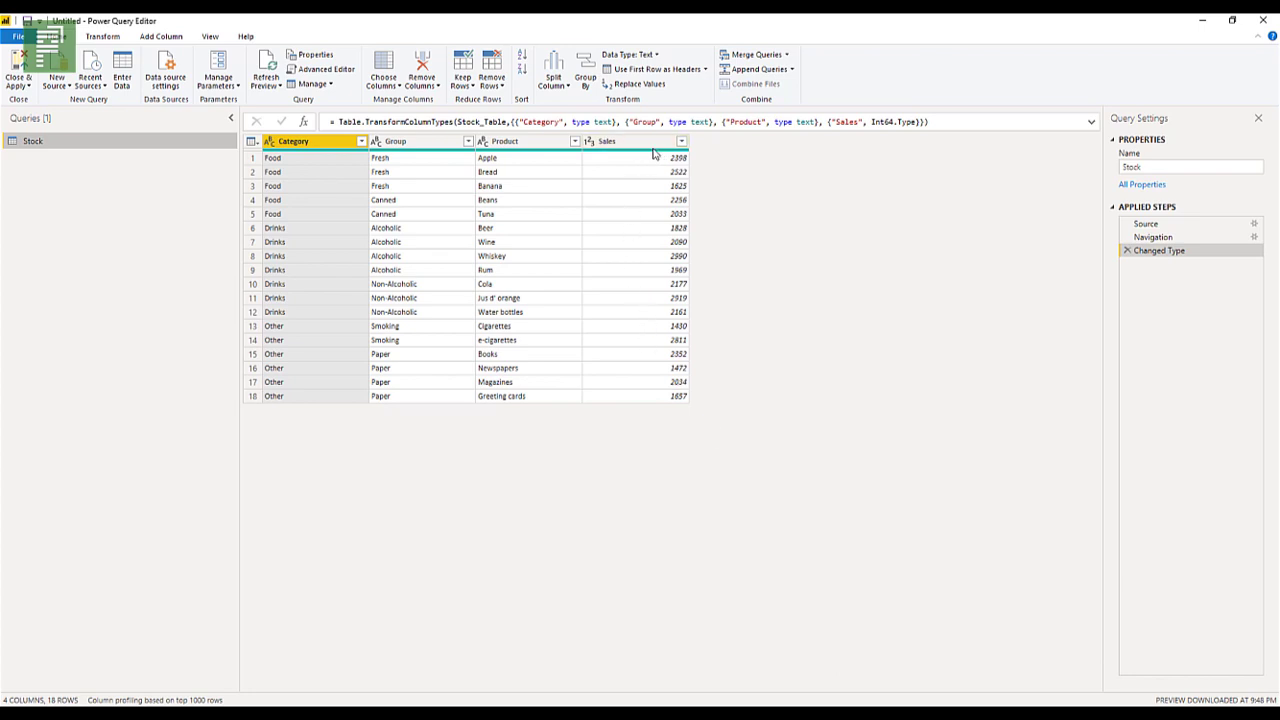
click(652, 149)
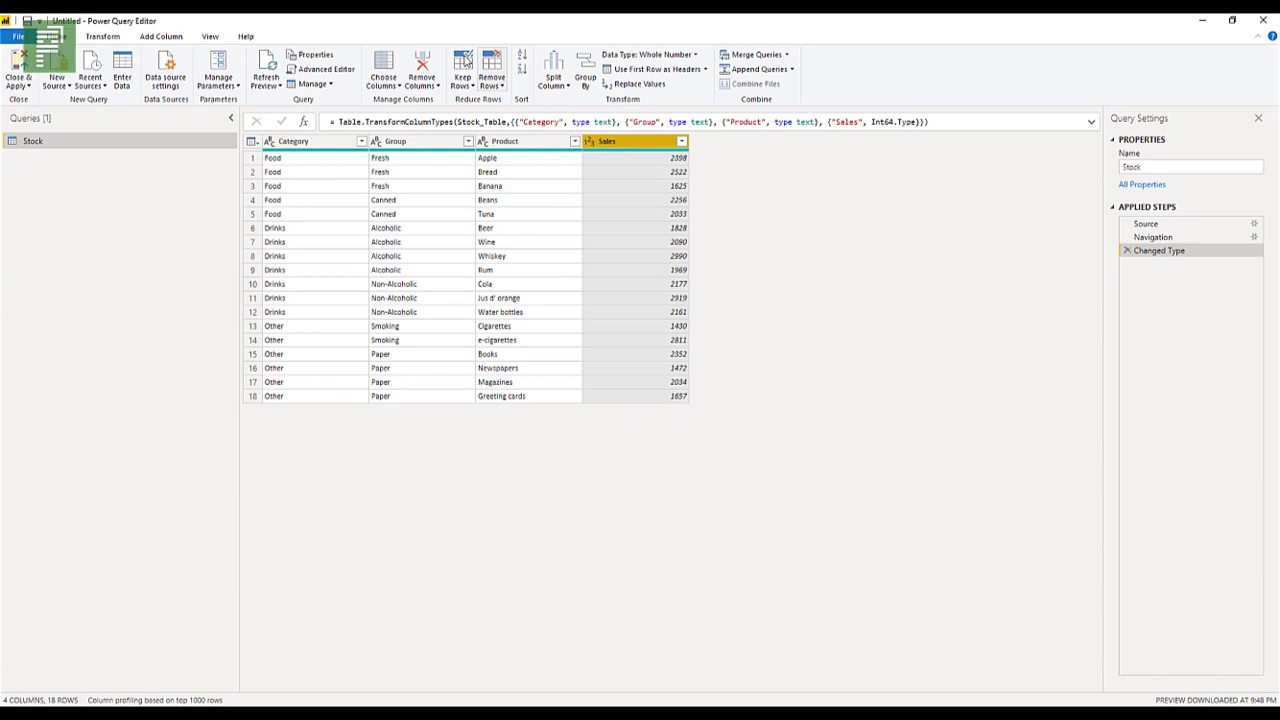
click(112, 37)
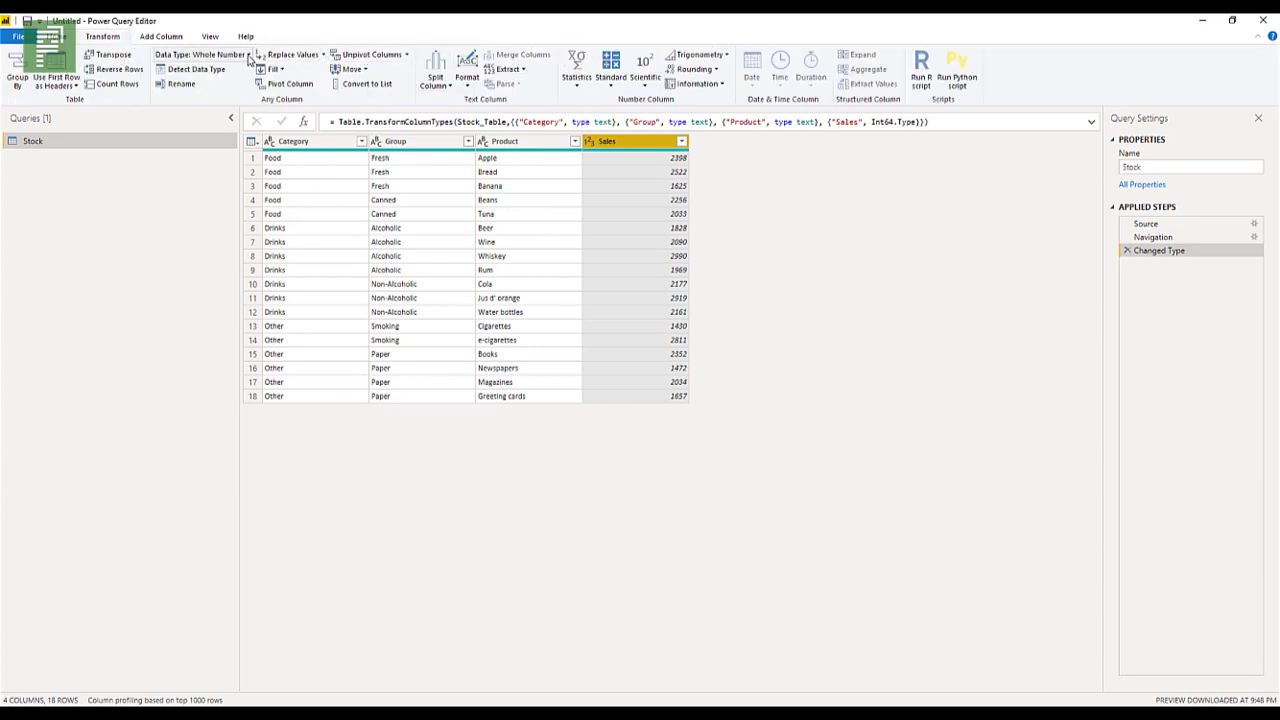
click(248, 55)
click(210, 86)
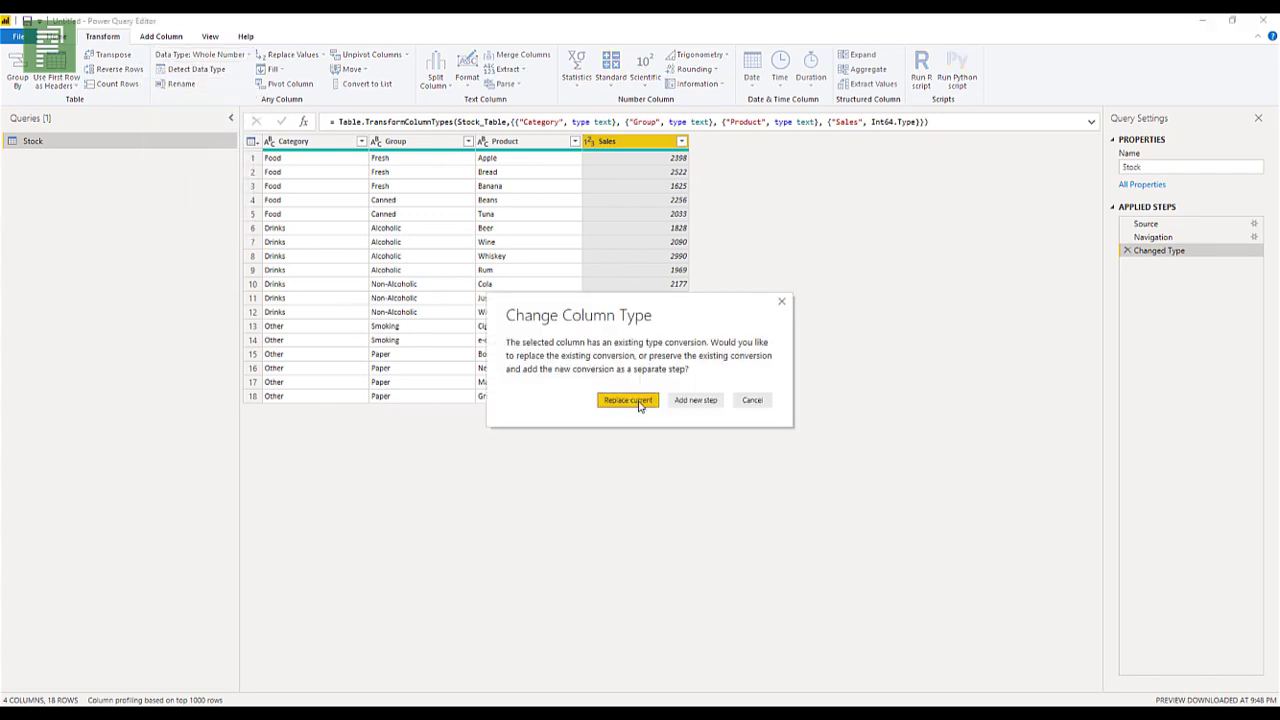
click(639, 404)
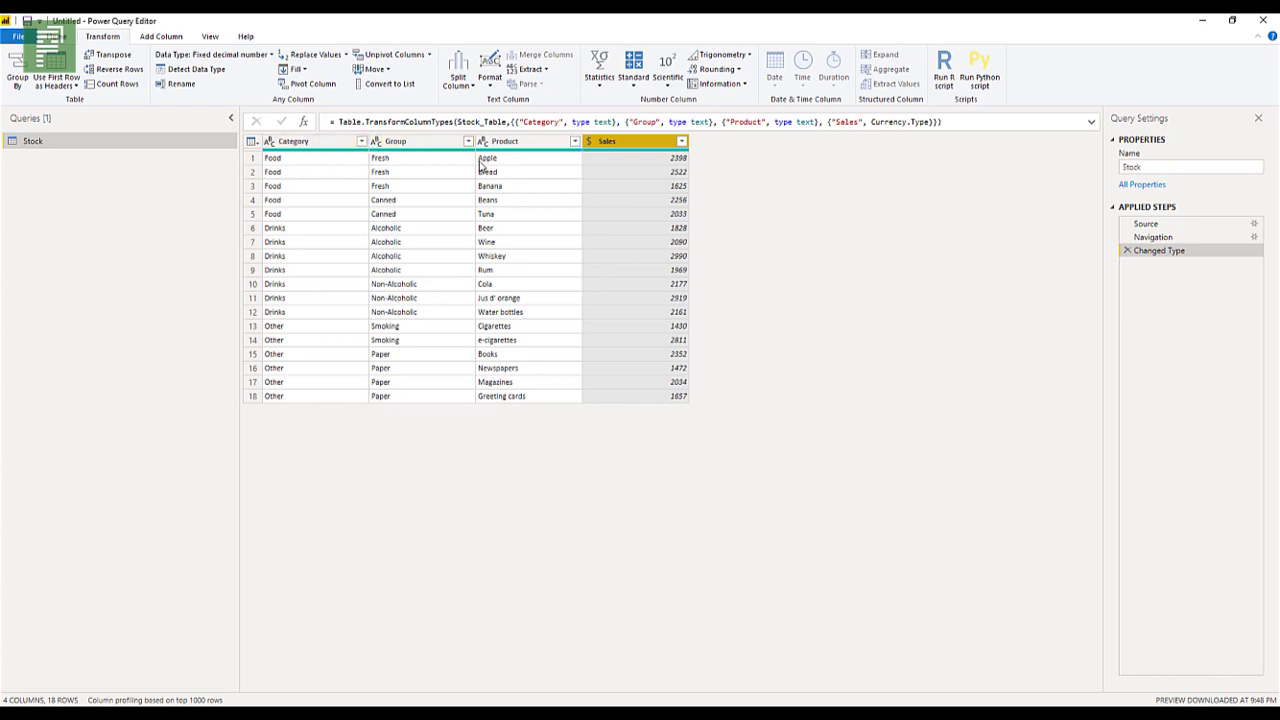
click(49, 37)
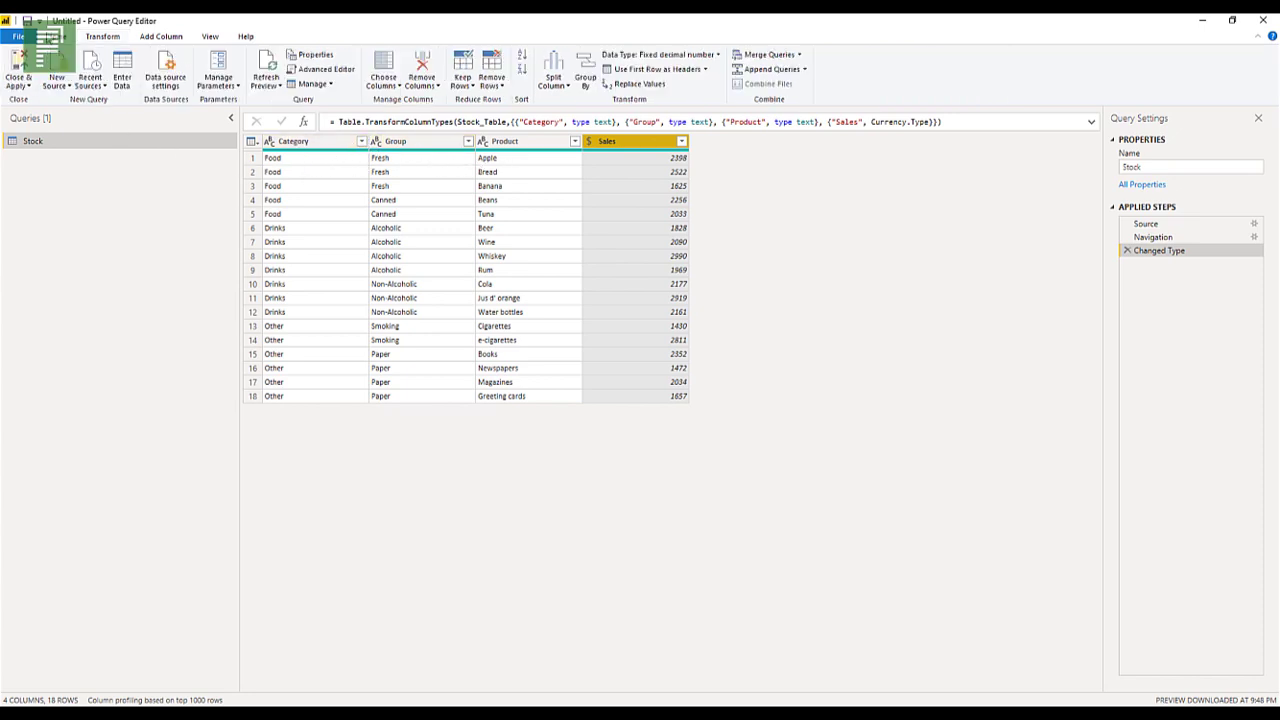
click(17, 63)
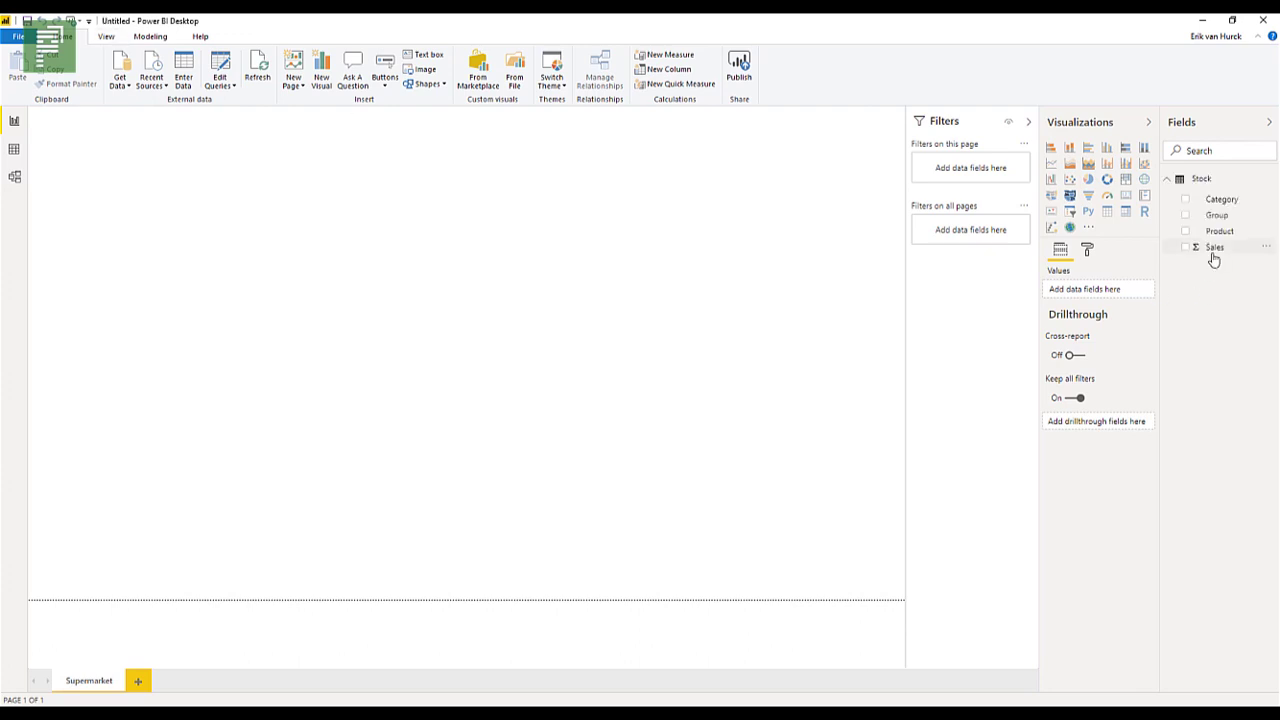
- Format Sales as $ English (United States) and drag it onto the canvas as a new visual
click(1212, 250)
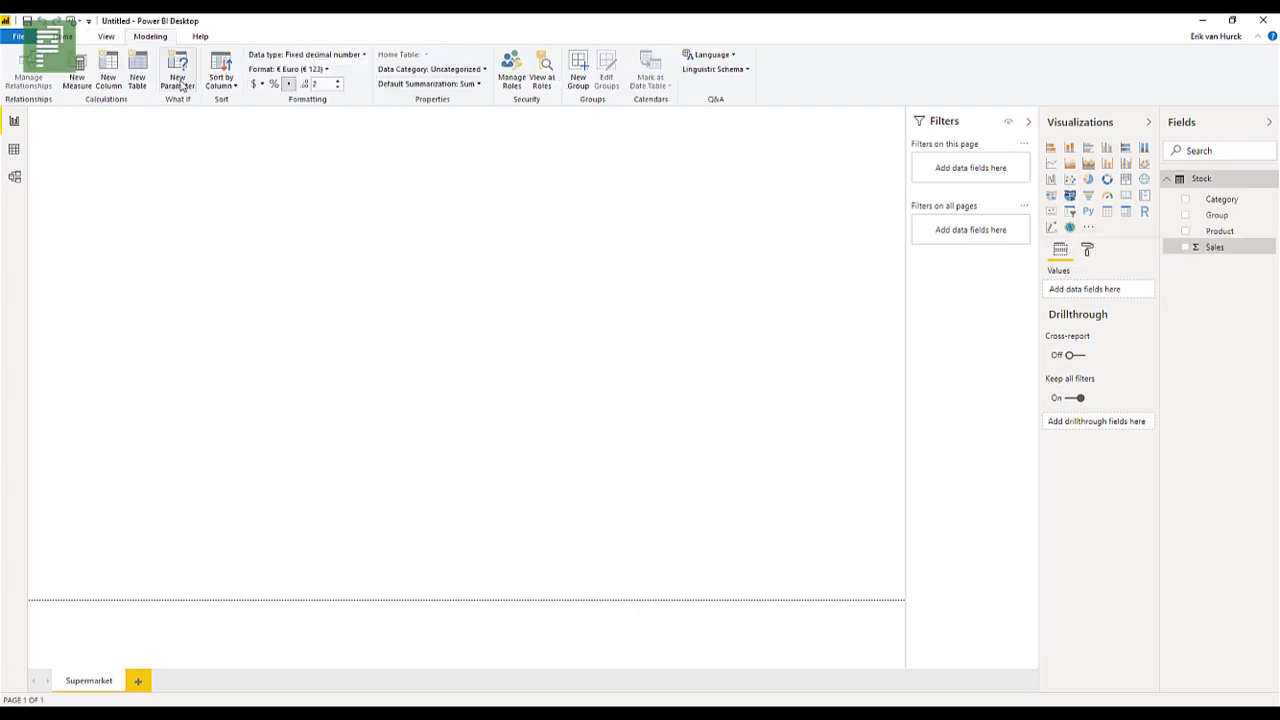
click(253, 85)
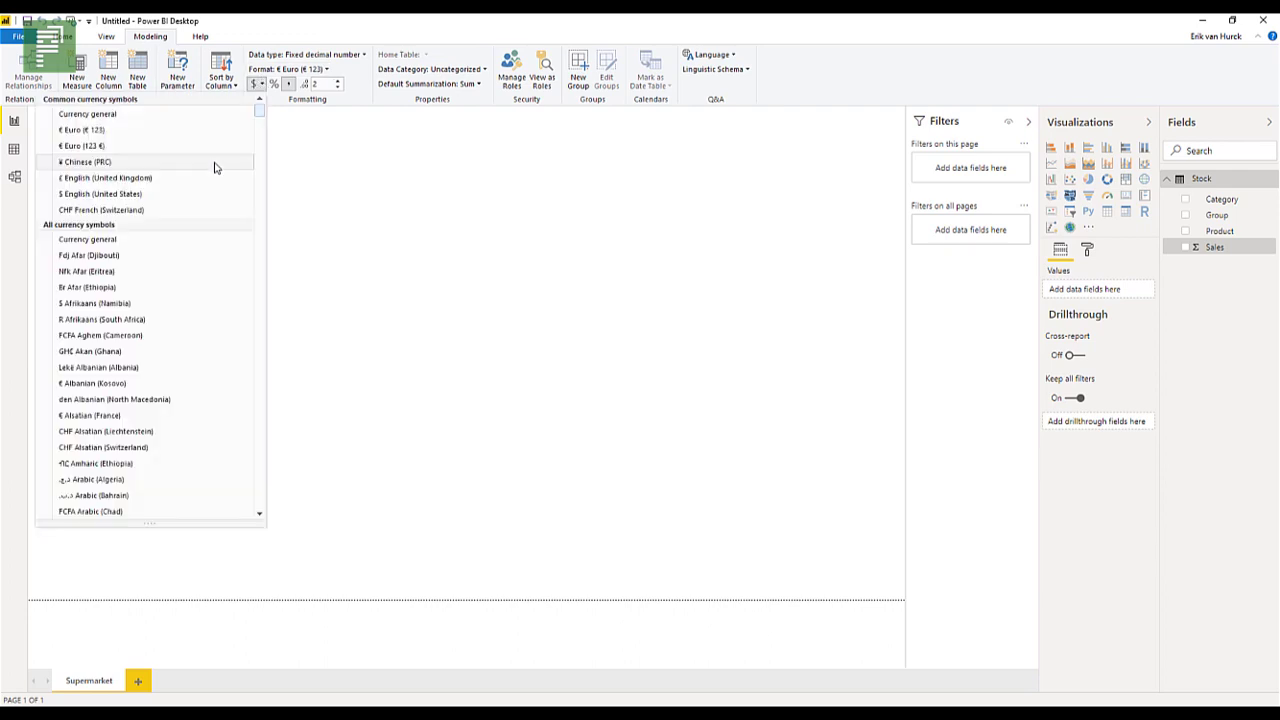
click(93, 196)
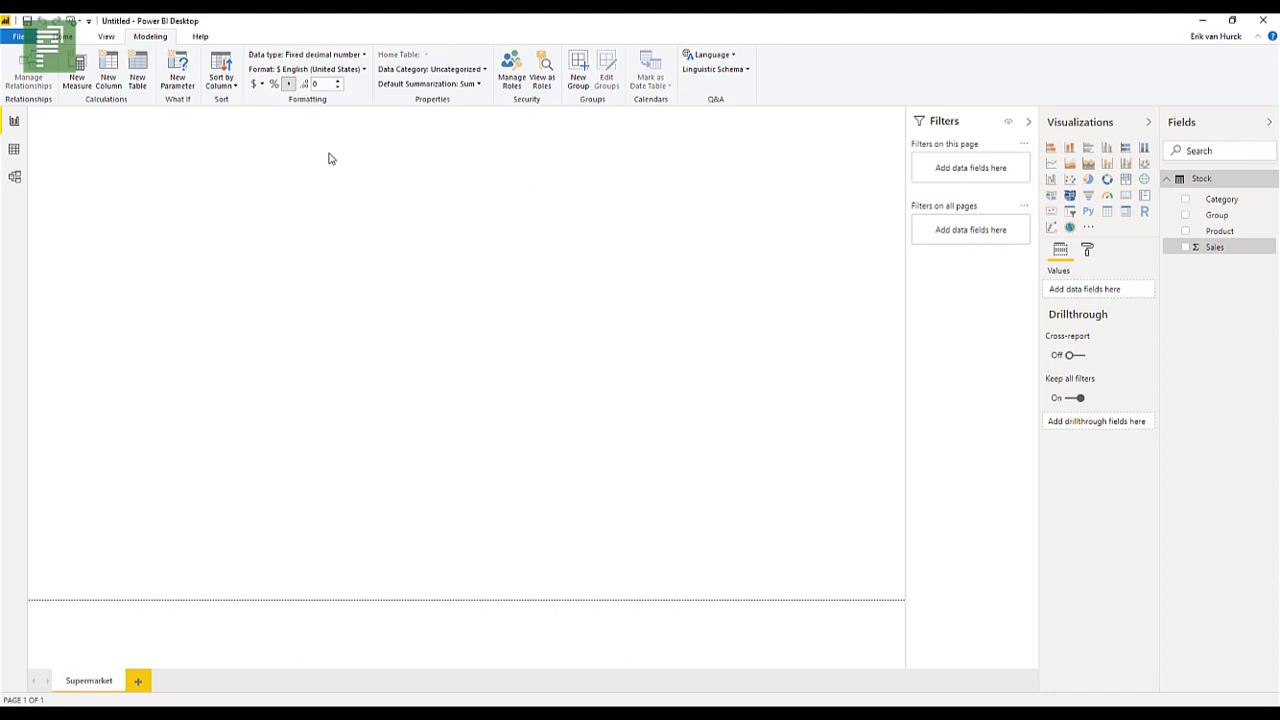
drag(1222, 249, 404, 210)
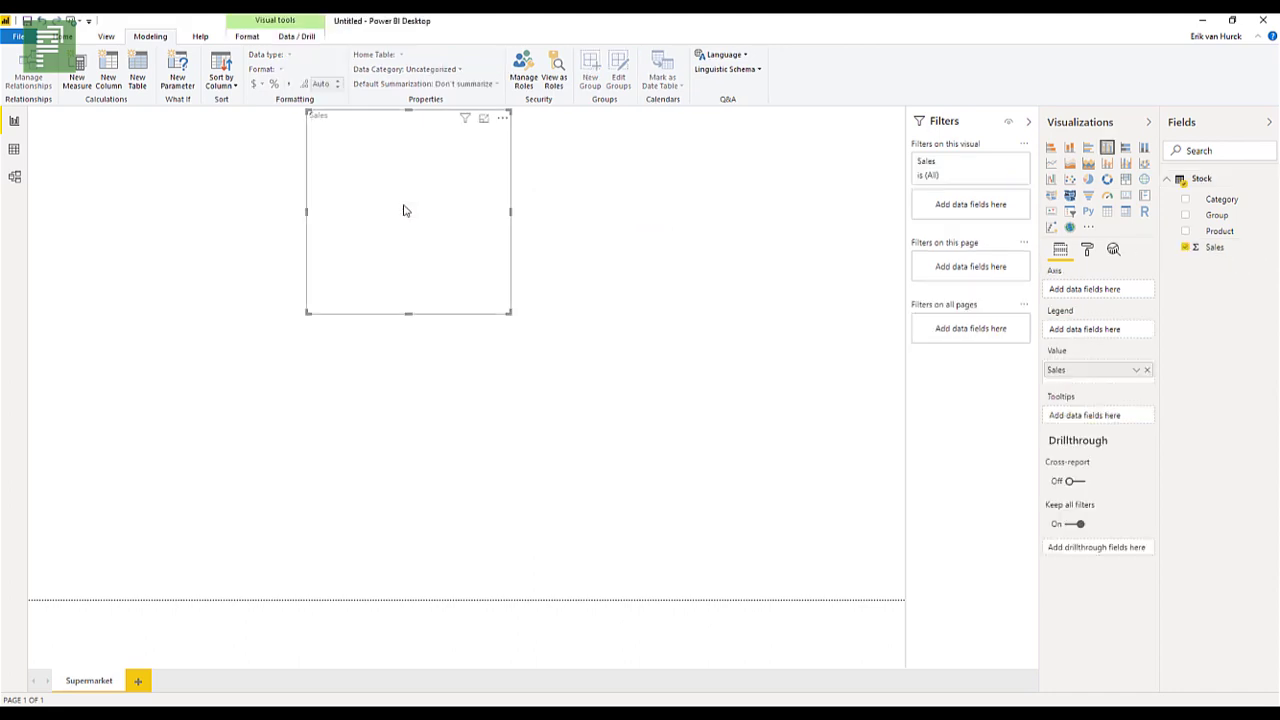
- Turn Sales into a small $39K card and add a Sales by Group column chart at bottom right
click(1124, 198)
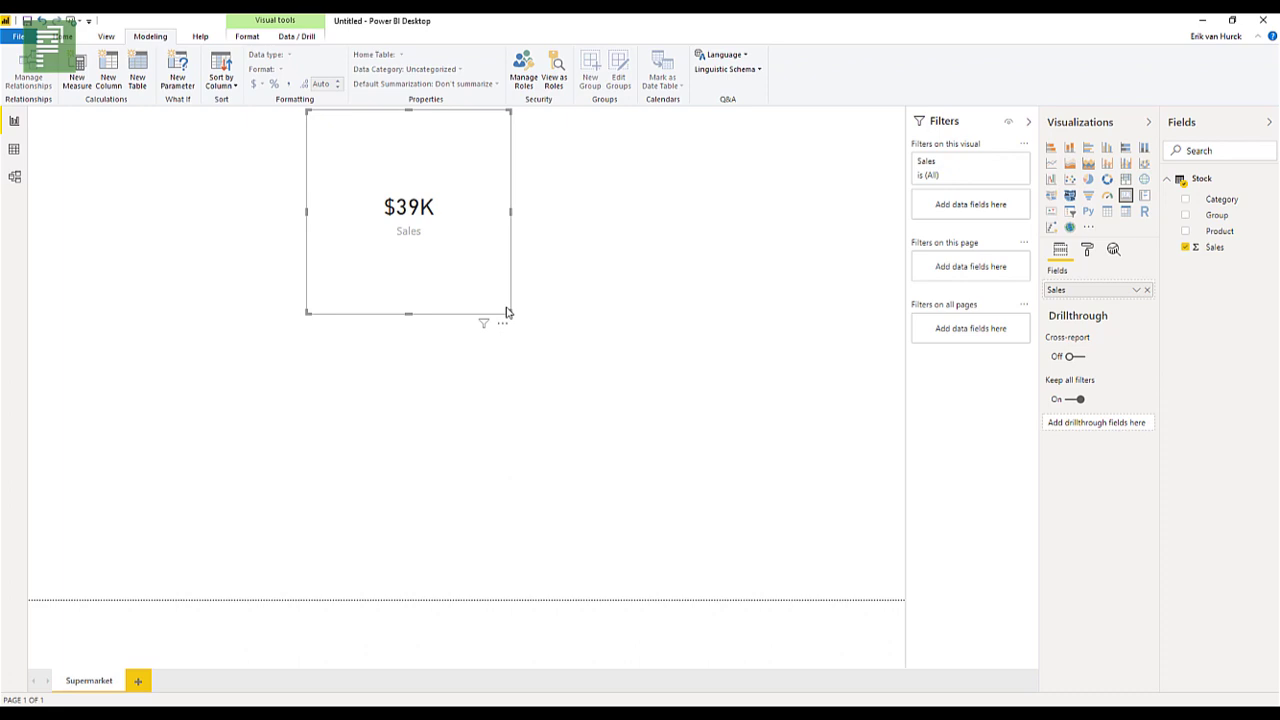
drag(503, 311, 901, 176)
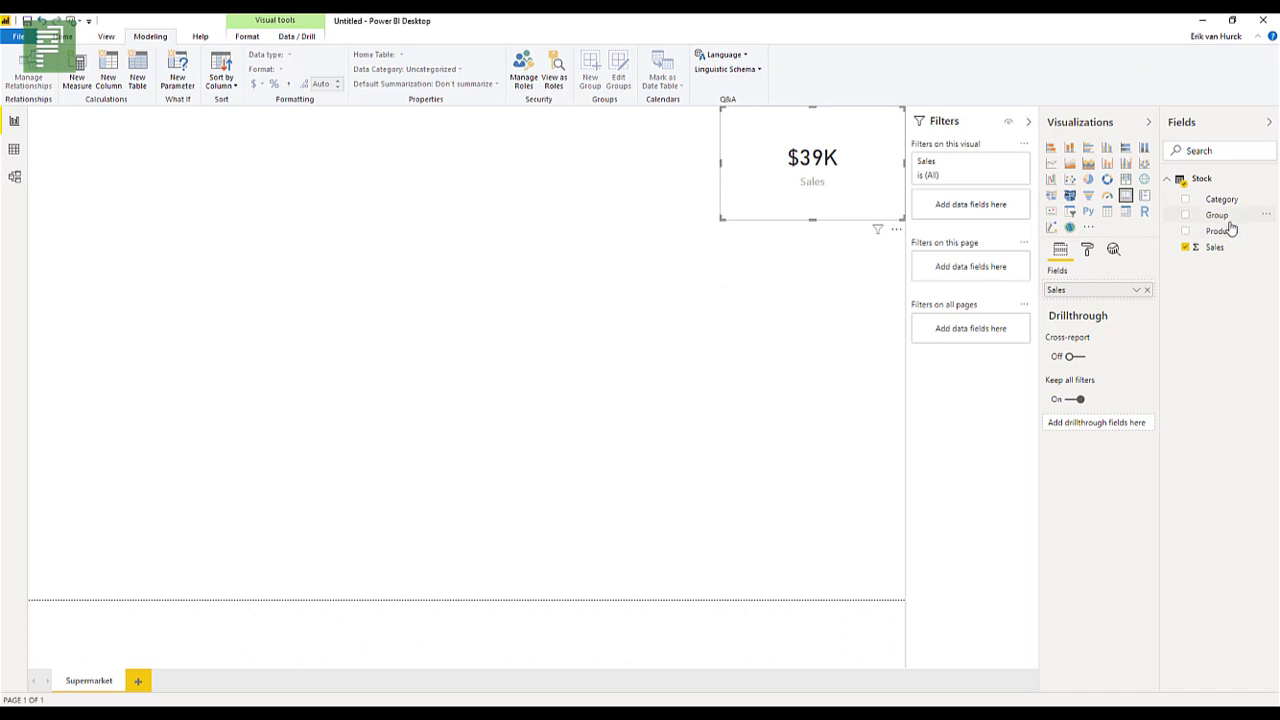
drag(1220, 215, 232, 270)
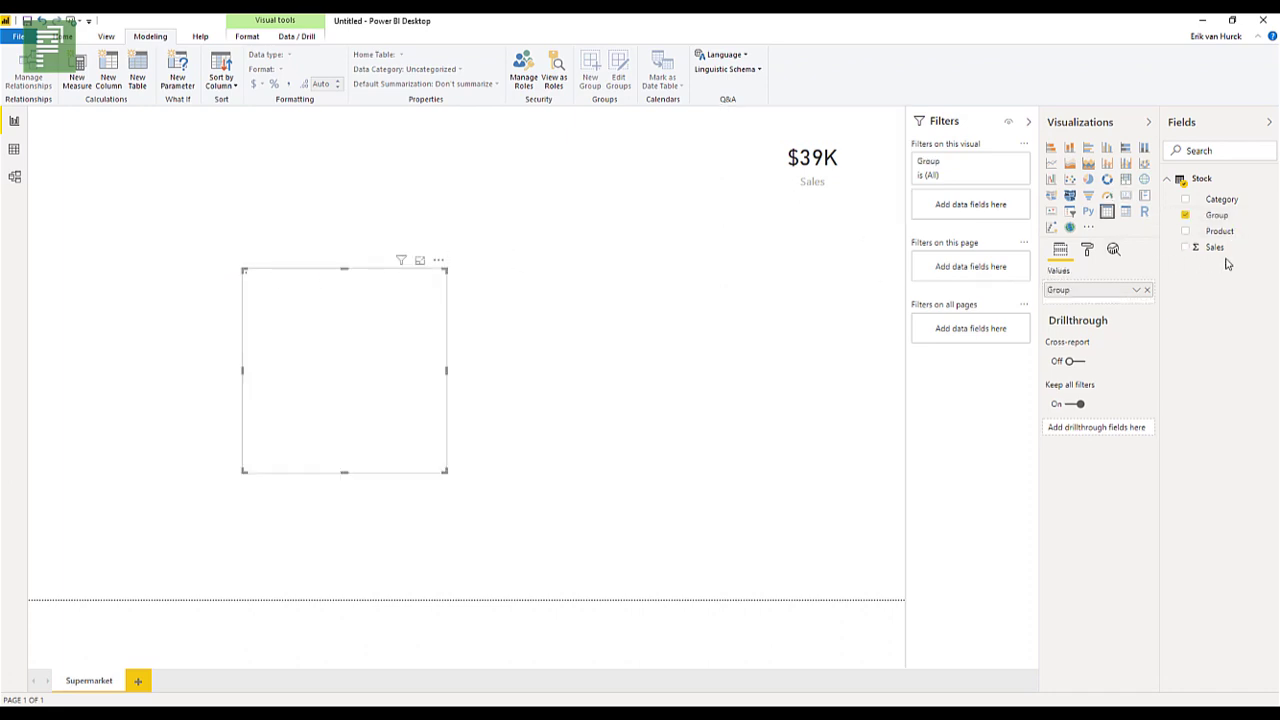
drag(1213, 248, 1105, 300)
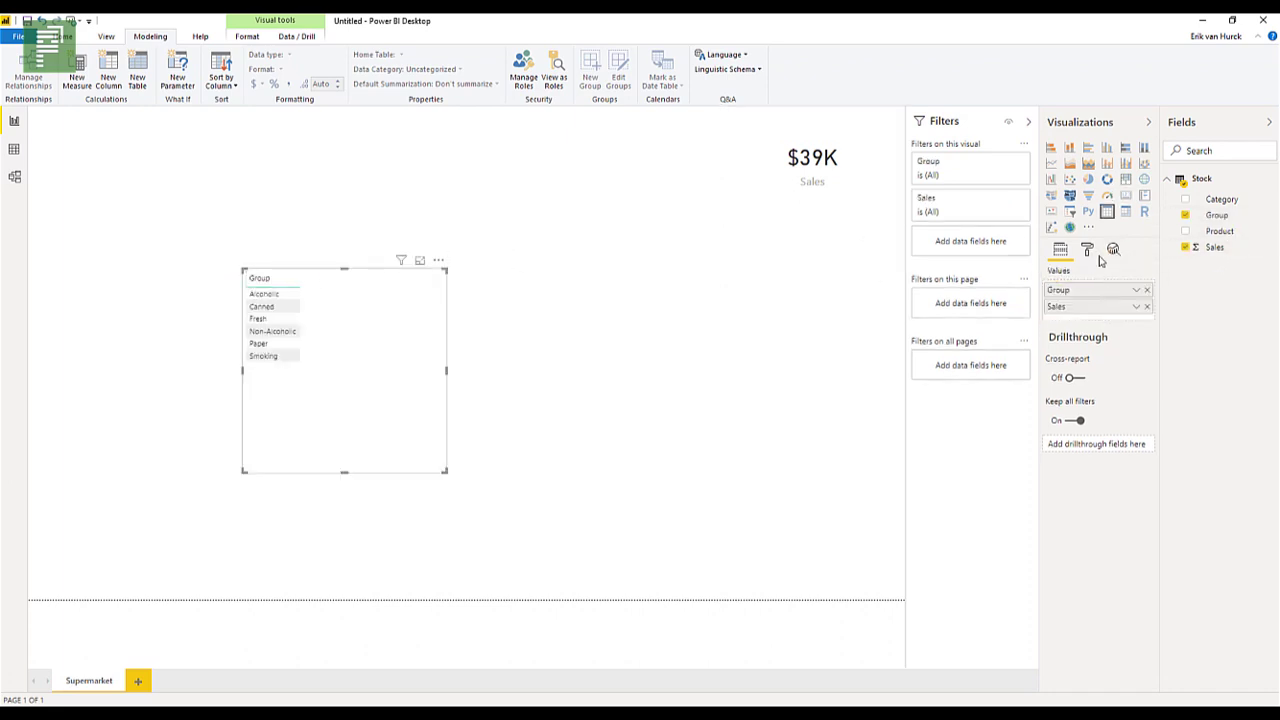
click(1069, 147)
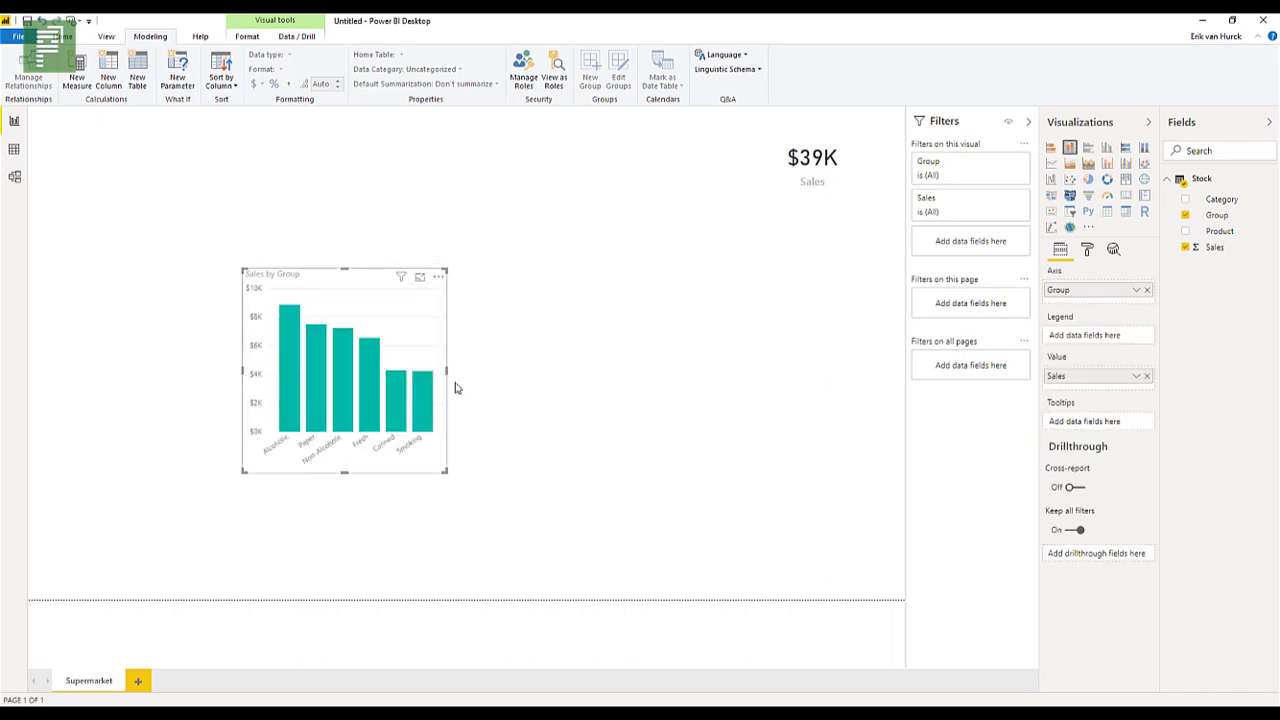
drag(443, 471, 601, 476)
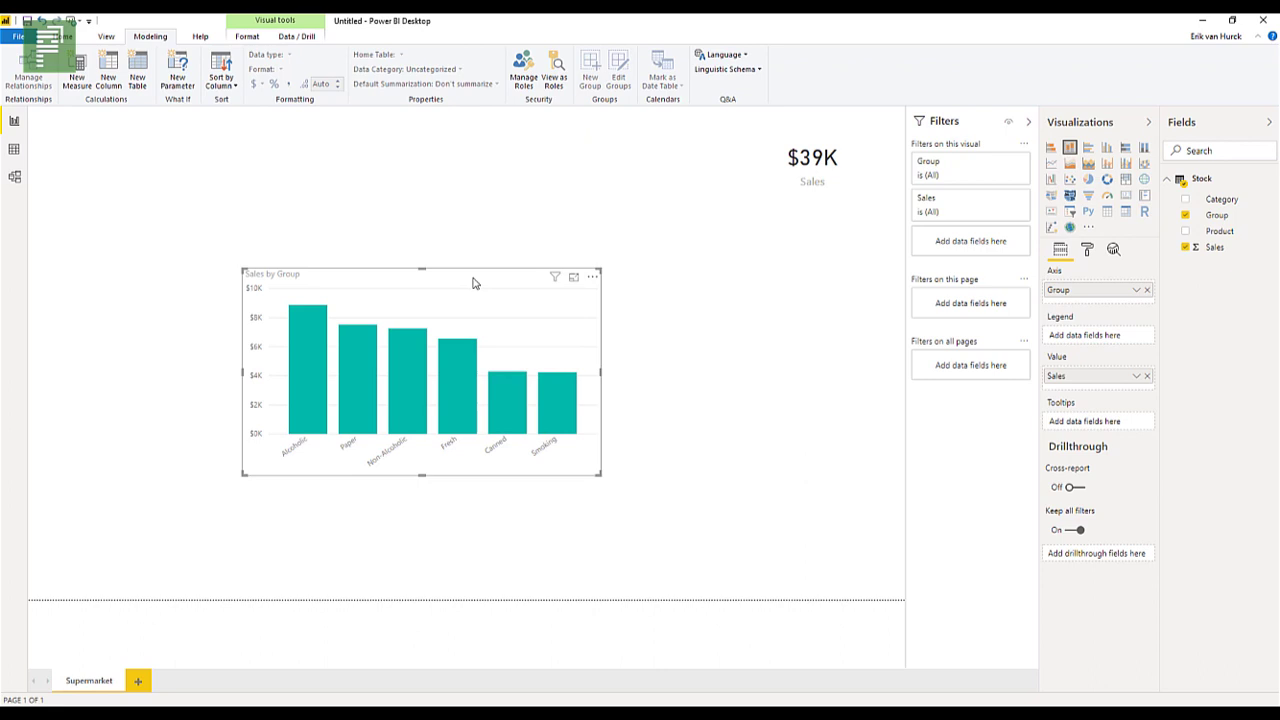
drag(474, 275, 777, 486)
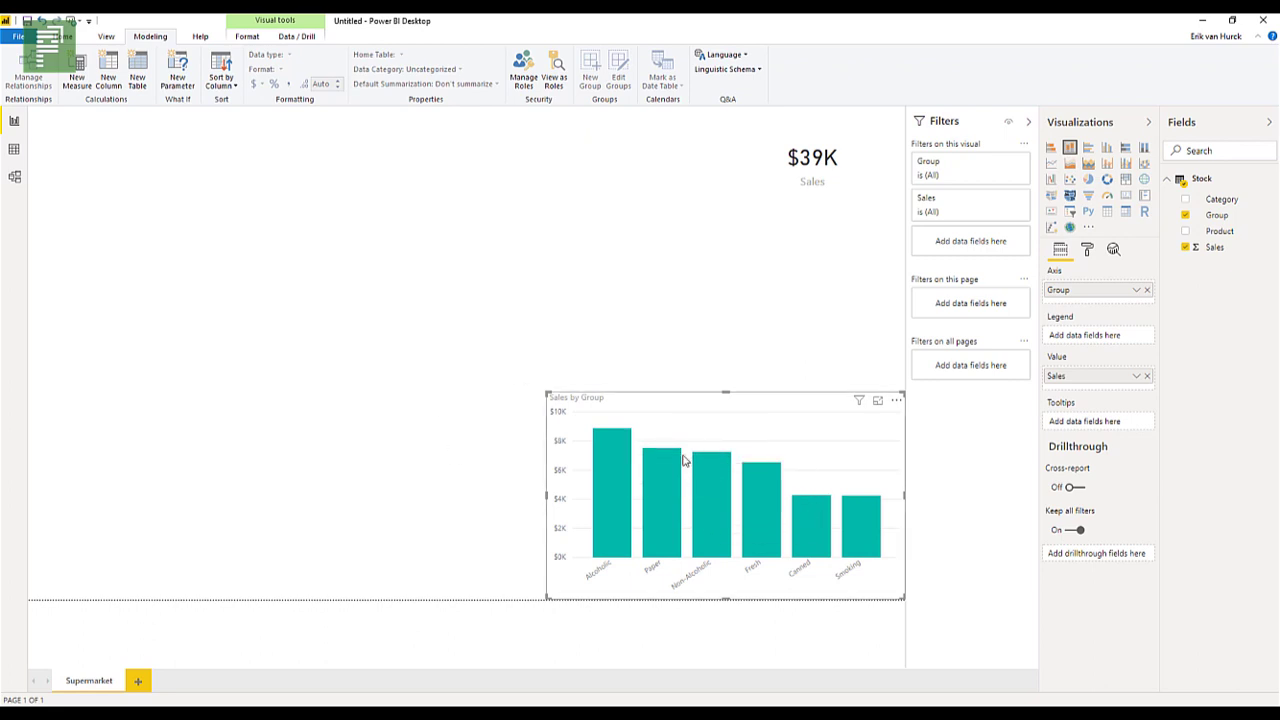
- Filter the report to the Alcoholic group, then clear the filter
click(612, 477)
click(613, 480)
mouse_move(614, 514)
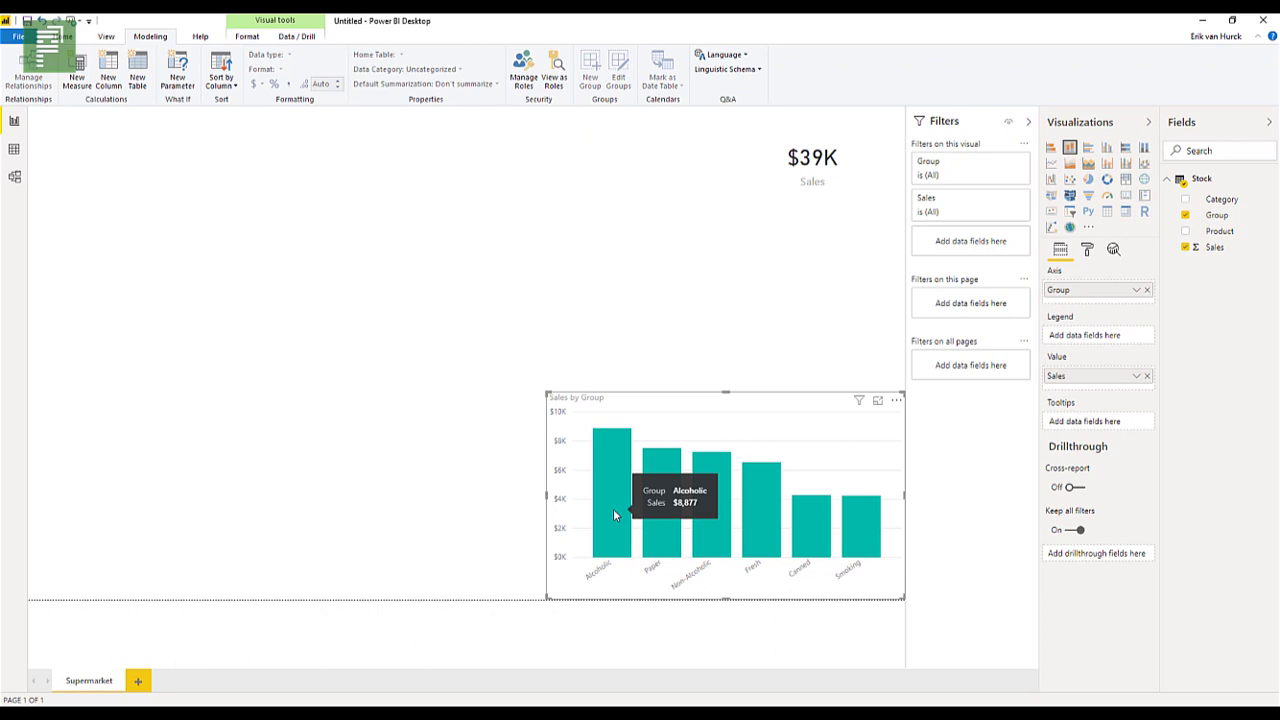
- Create a new hierarchy from the Category field of the Stock table
click(491, 491)
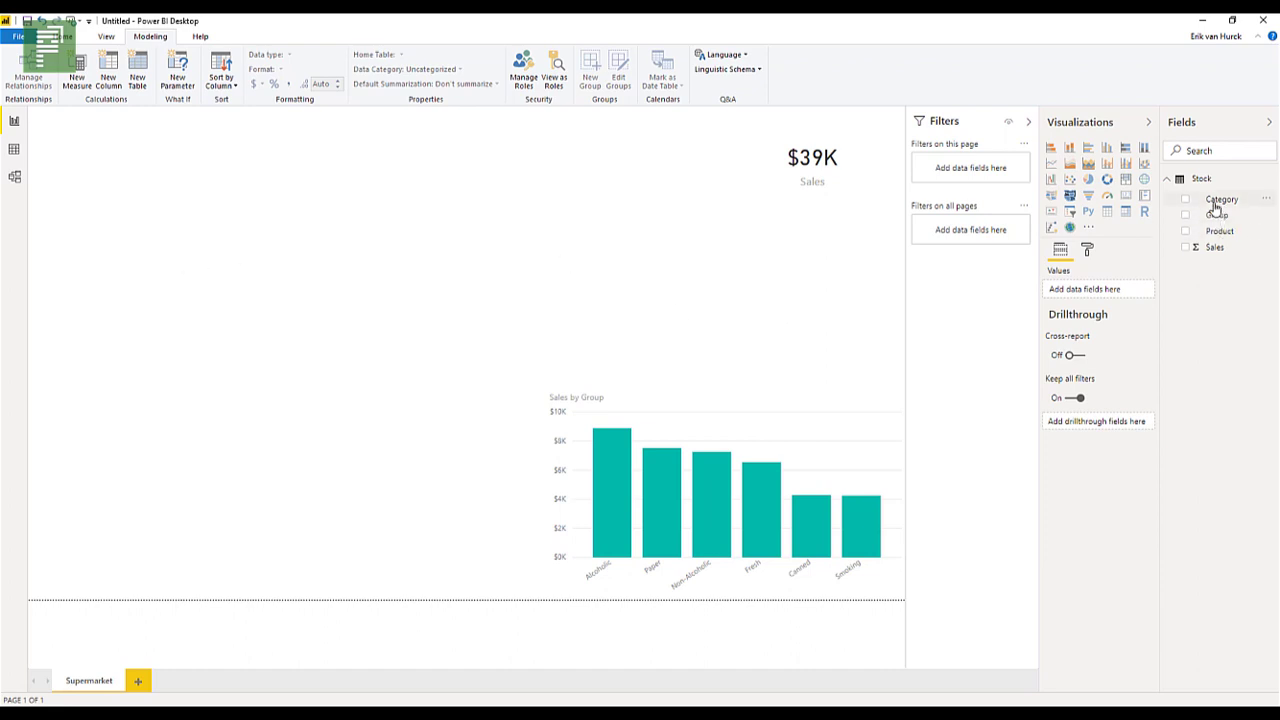
right_click(1213, 206)
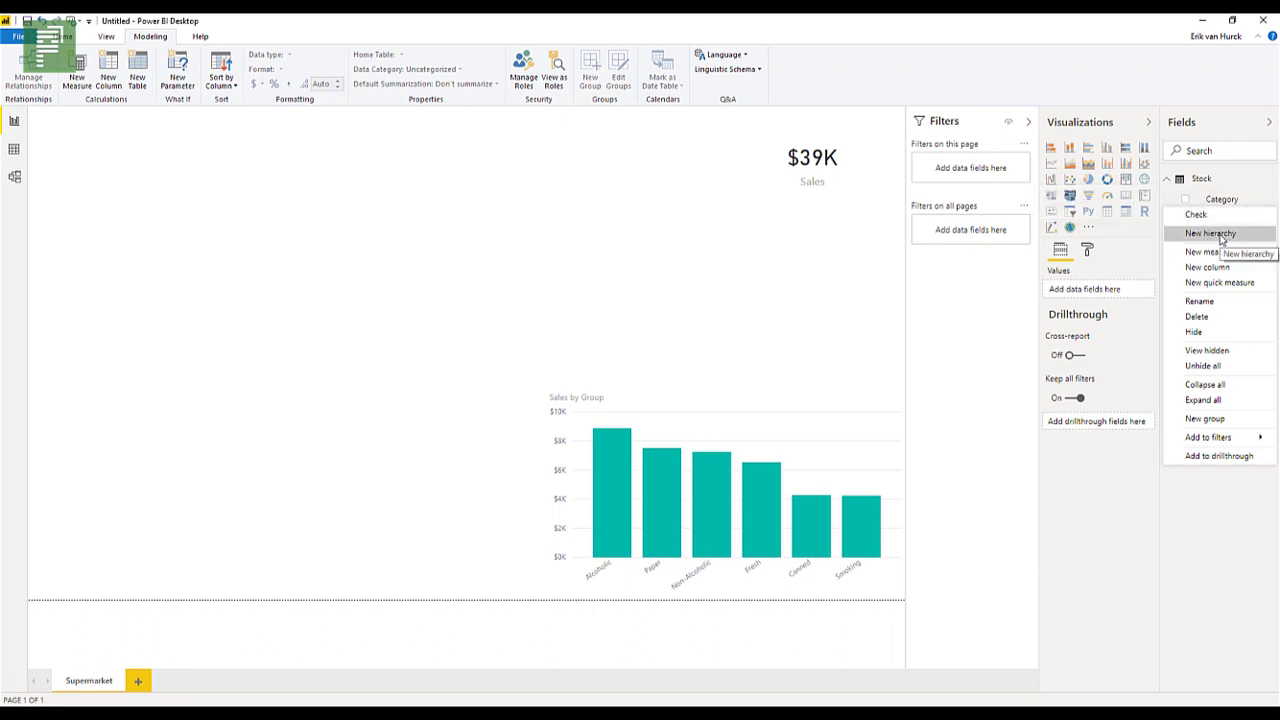
click(1221, 236)
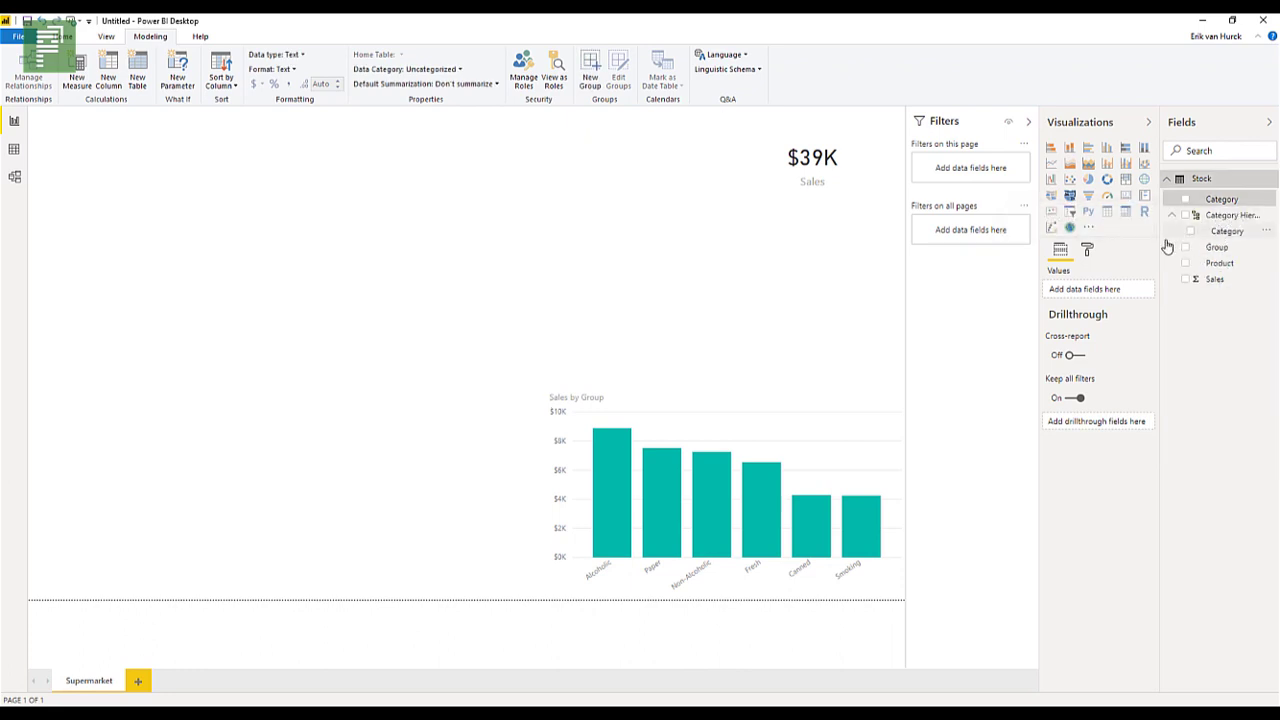
drag(1160, 245, 1127, 250)
- Rename the hierarchy to Stocks and add Group as a level
right_click(1196, 218)
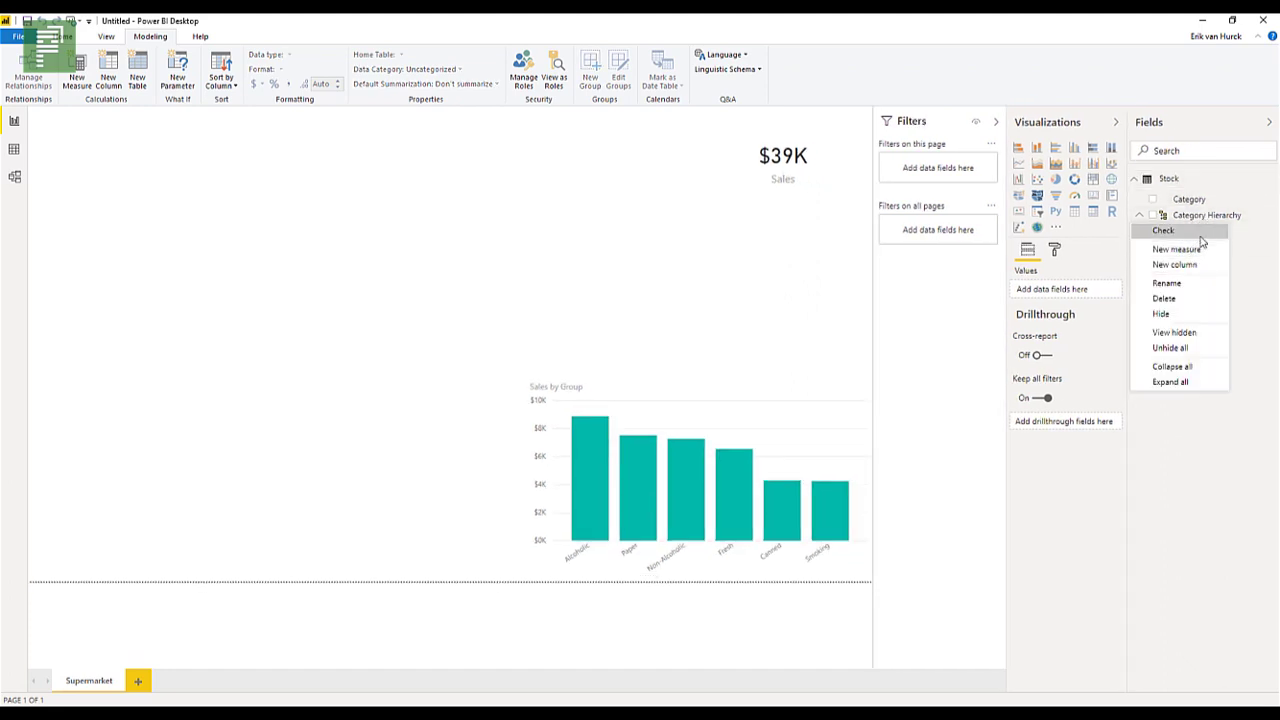
click(1199, 287)
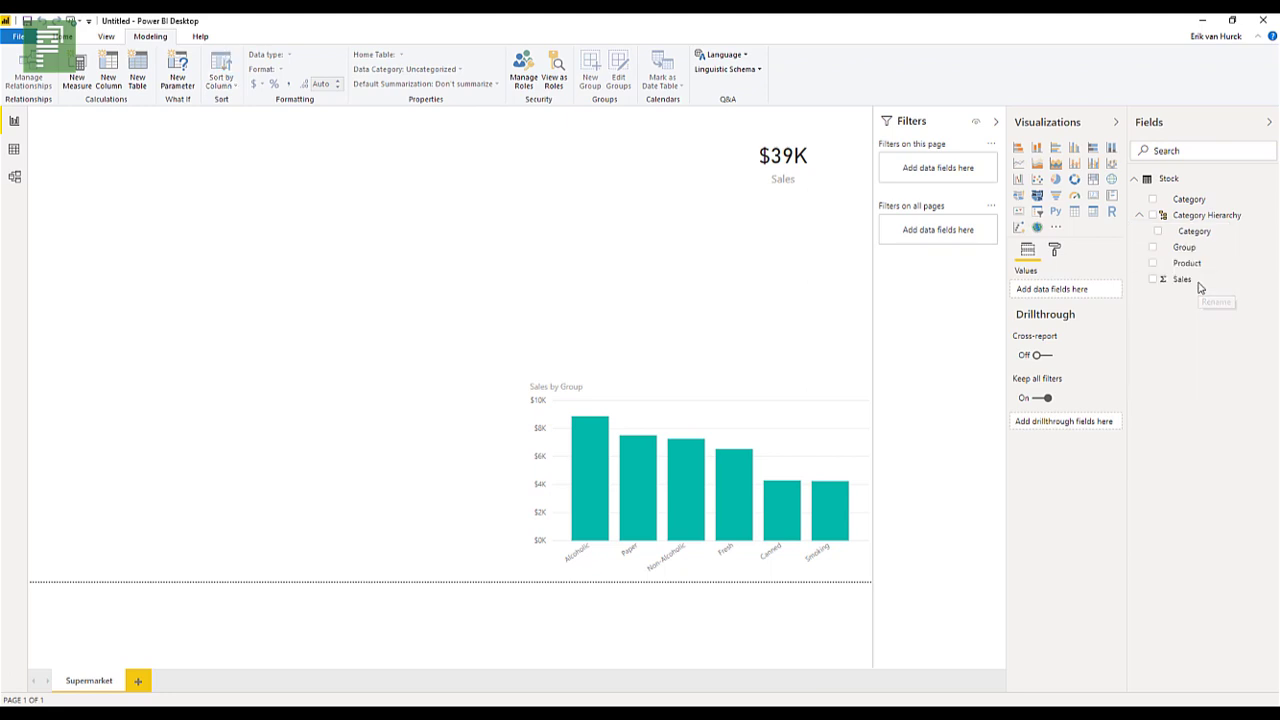
text(H)
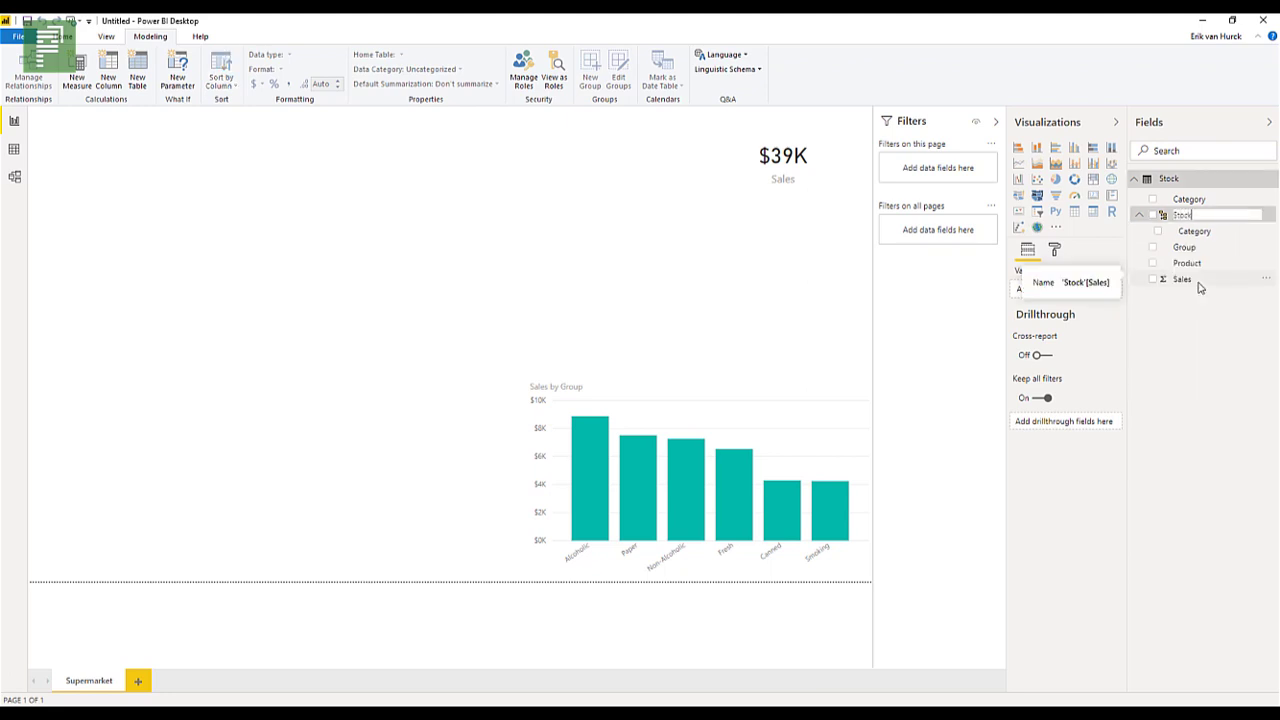
text(tocks)
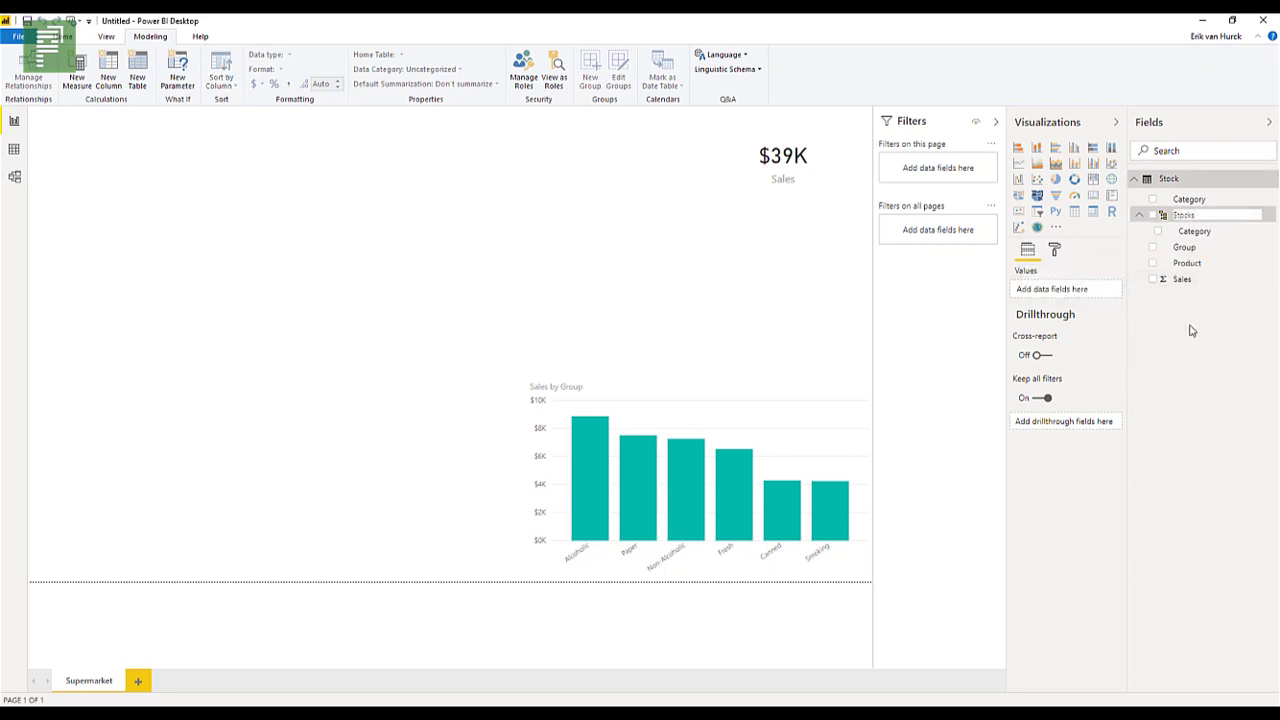
key(Return)
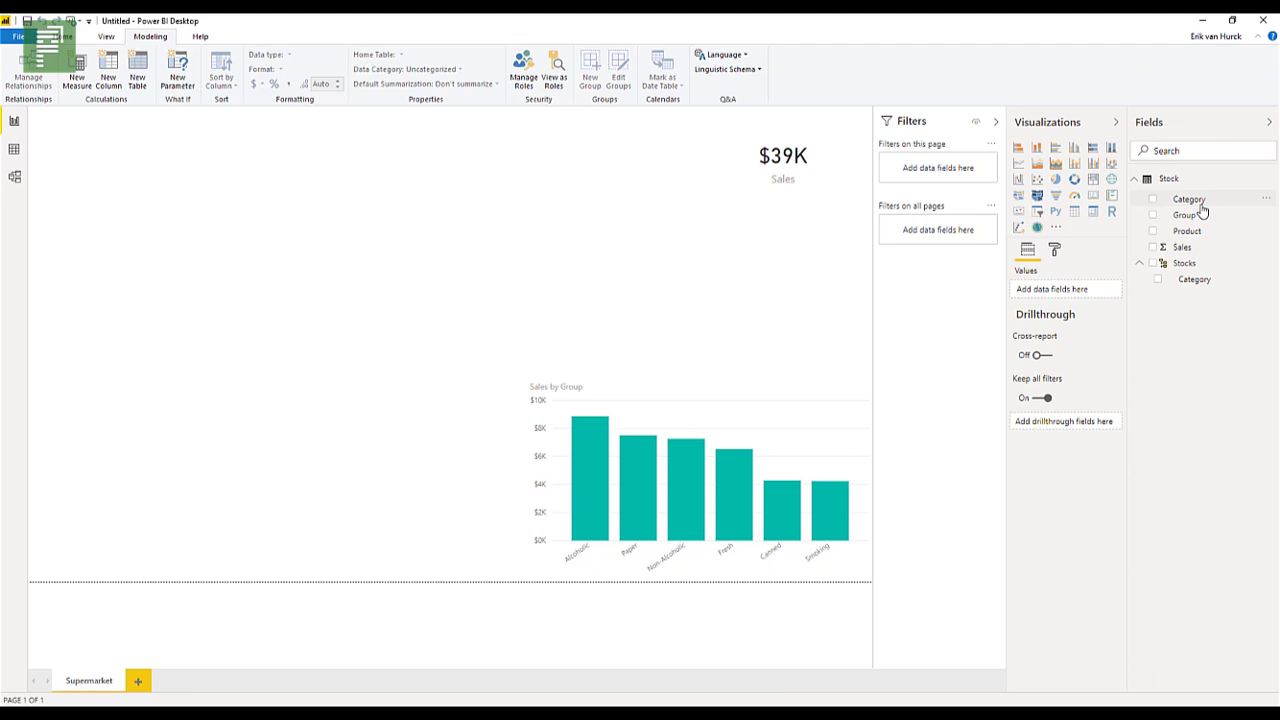
drag(1201, 216, 1203, 277)
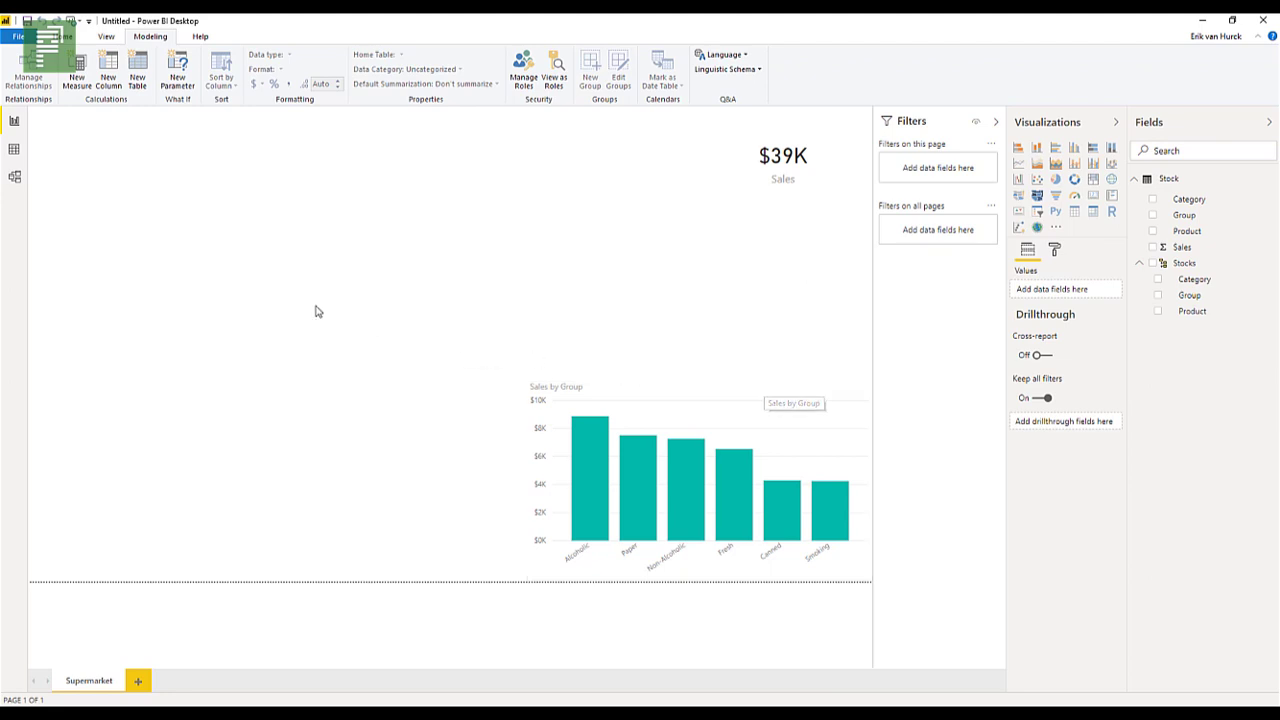
- Build a clustered column chart of Sales over the Stocks hierarchy, showing Drinks, Other and Food, and resize it
click(1153, 264)
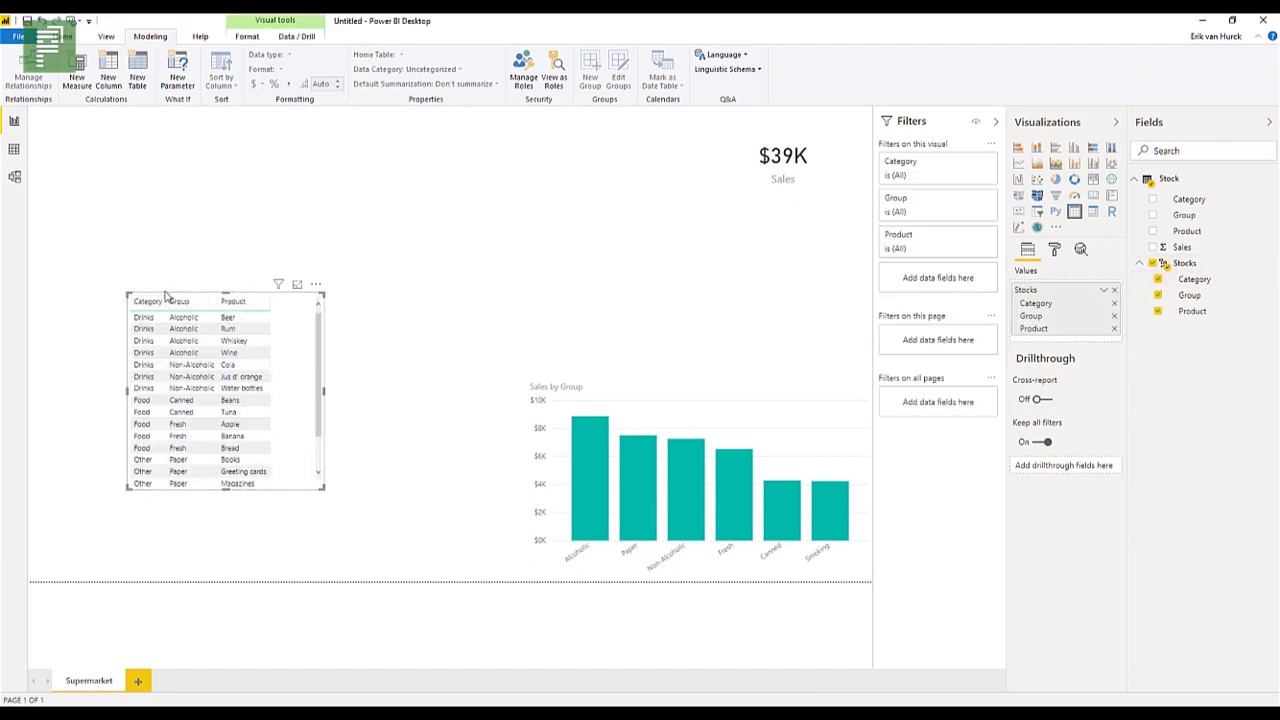
click(138, 240)
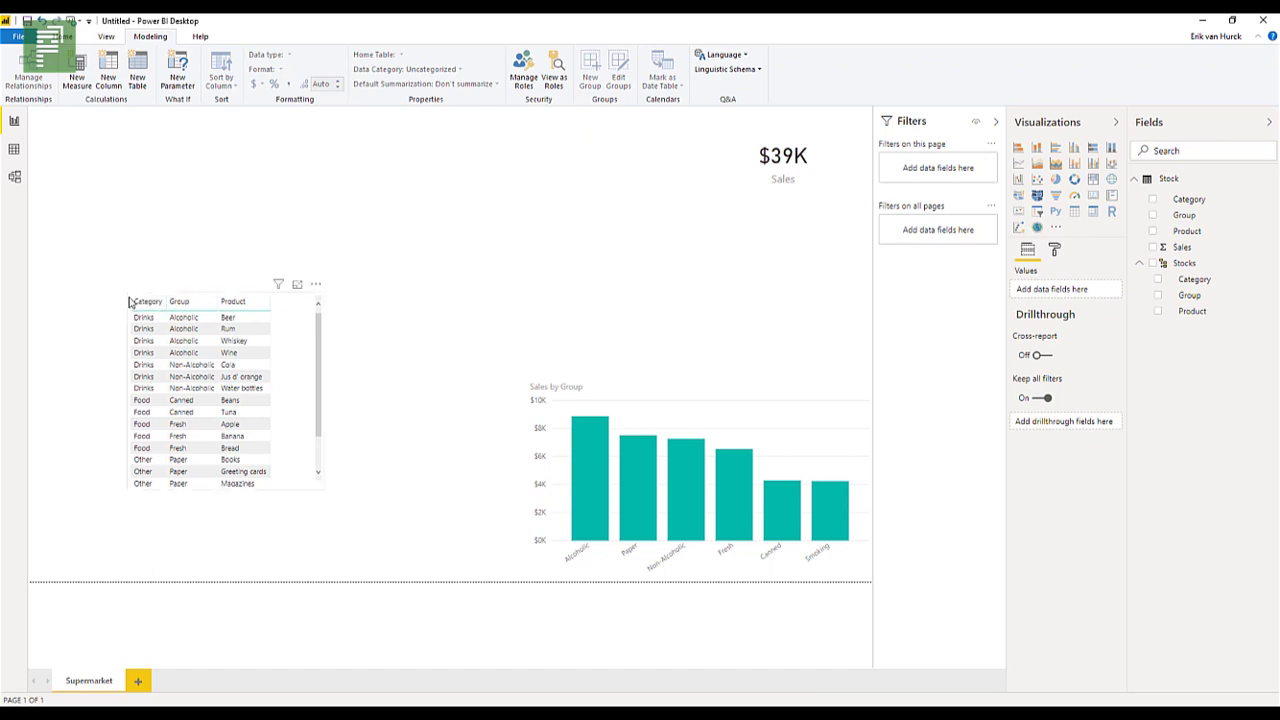
drag(126, 301, 66, 206)
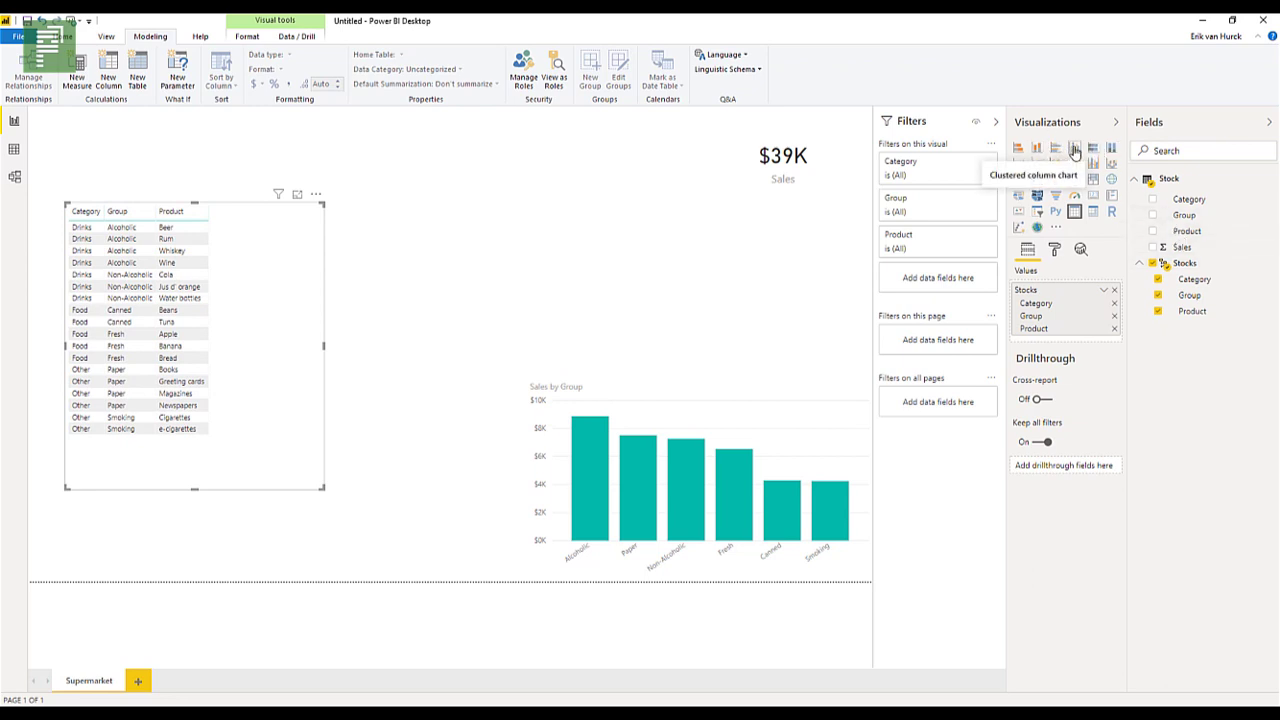
click(1074, 148)
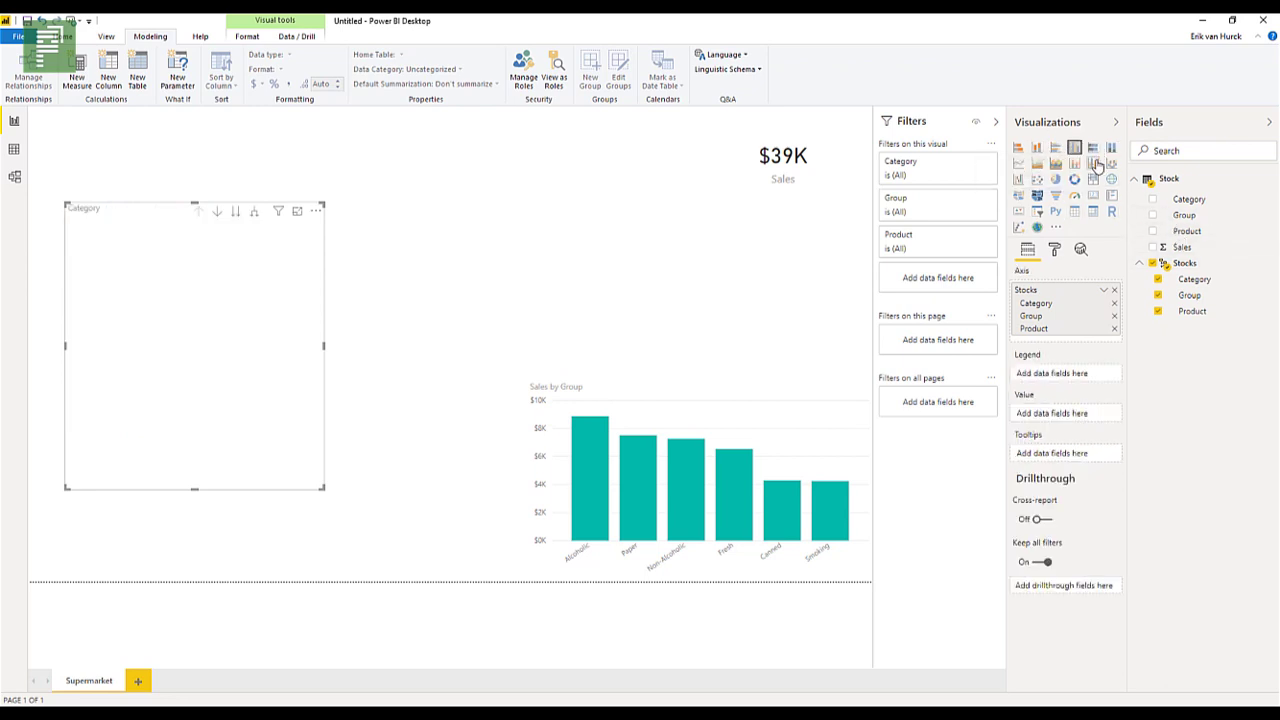
click(1152, 247)
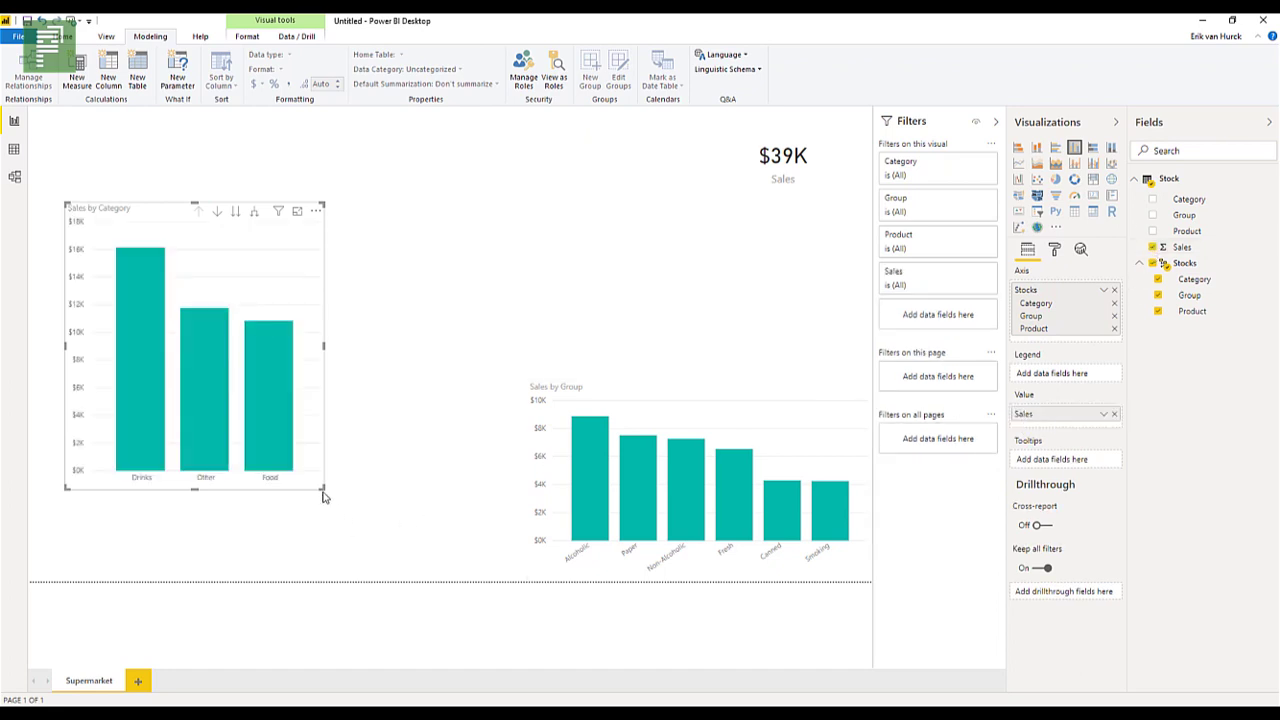
drag(322, 489, 426, 466)
click(450, 473)
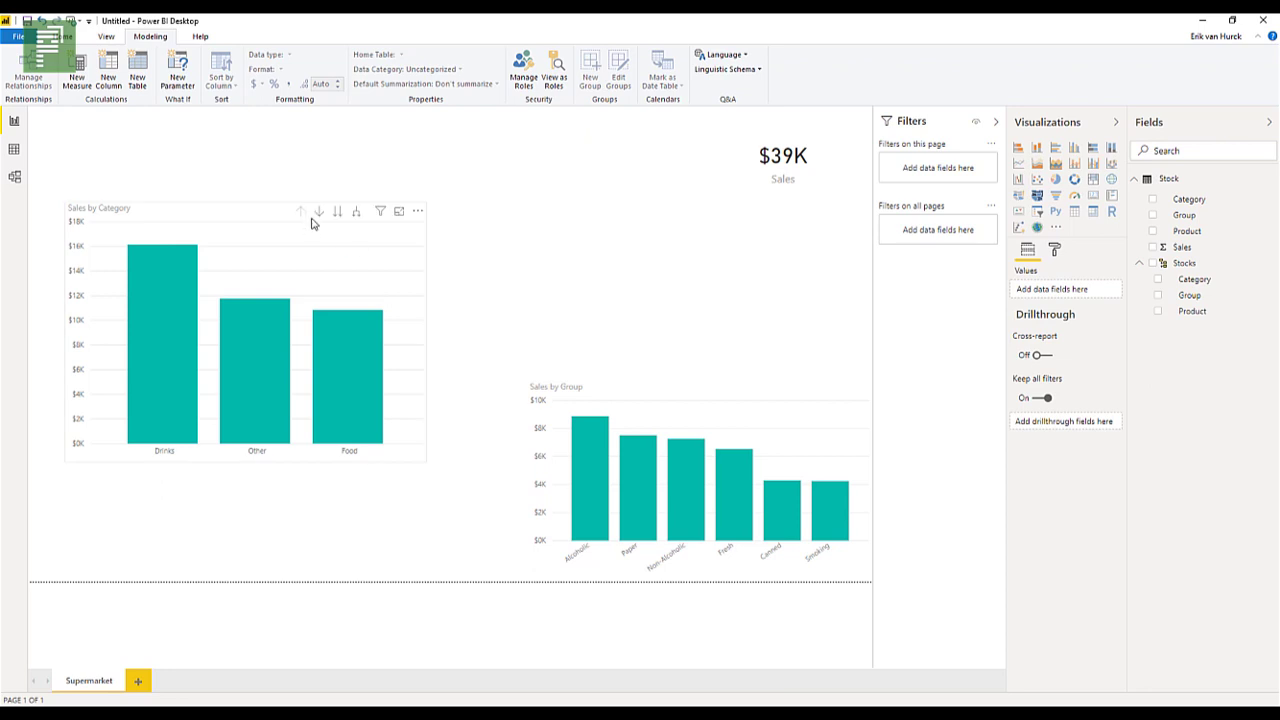
- Turn on drill mode and drill from Drinks into the Alcoholic group's products
click(319, 217)
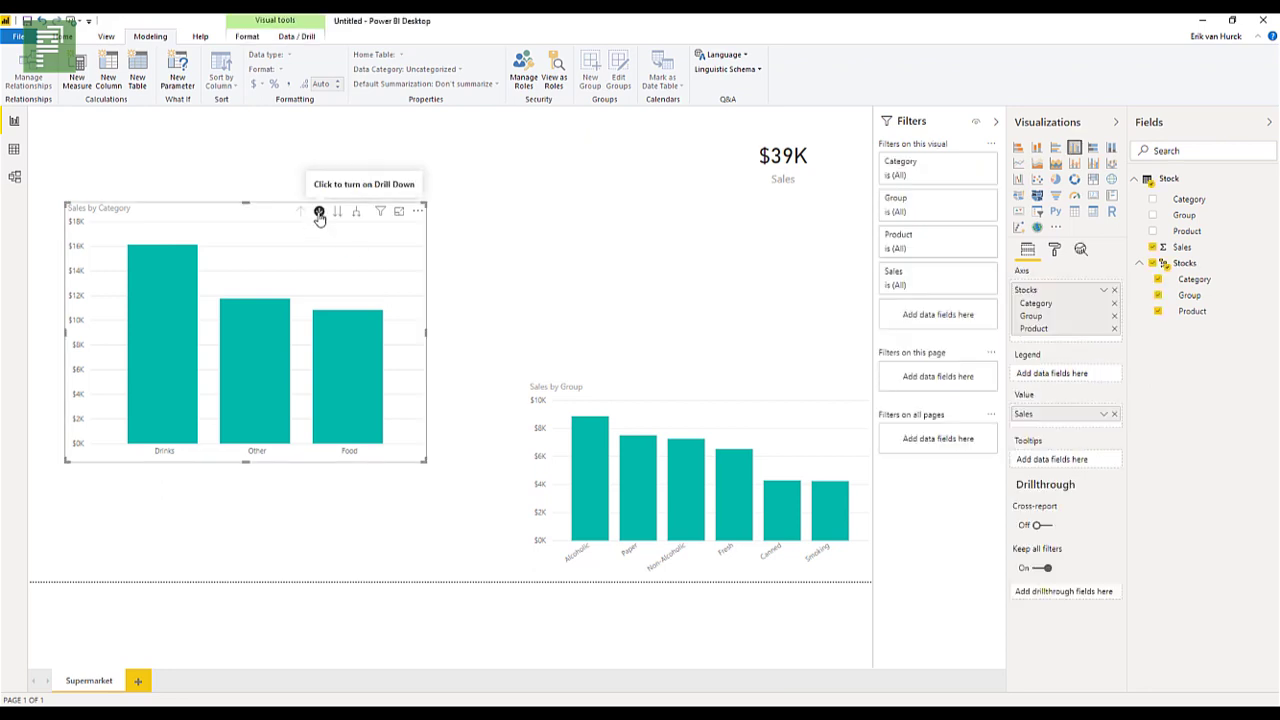
click(319, 213)
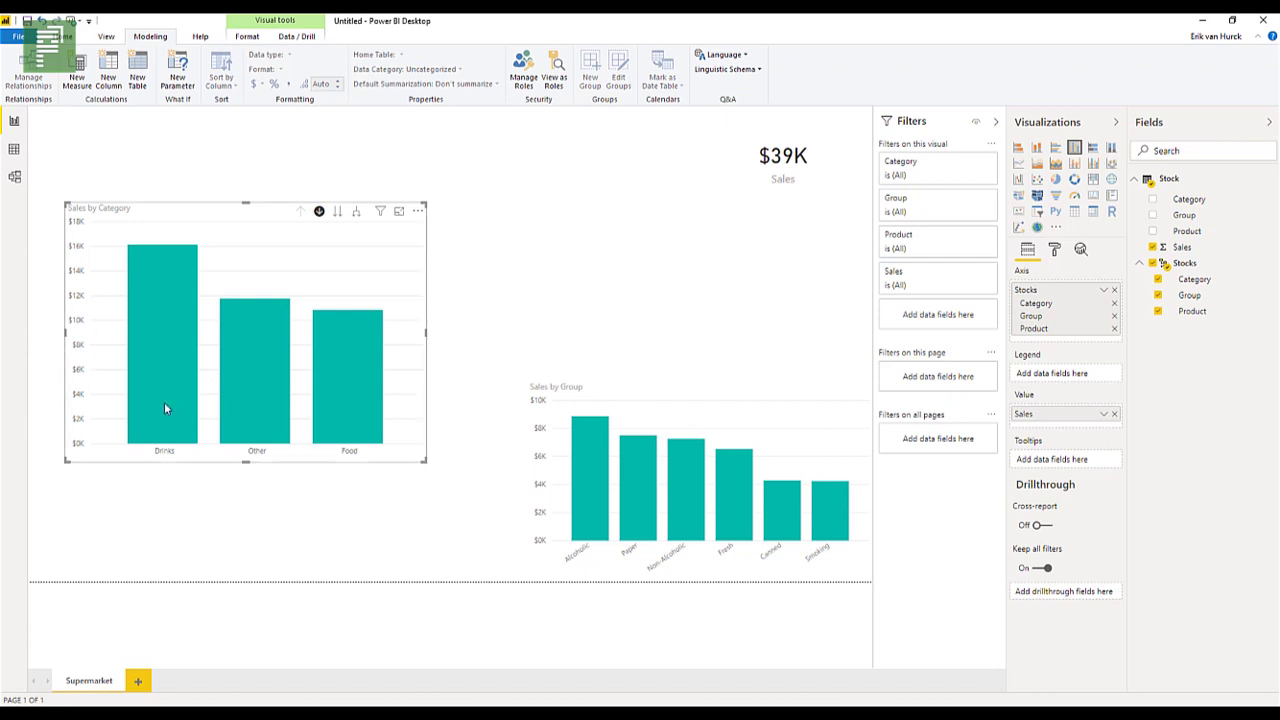
mouse_move(165, 406)
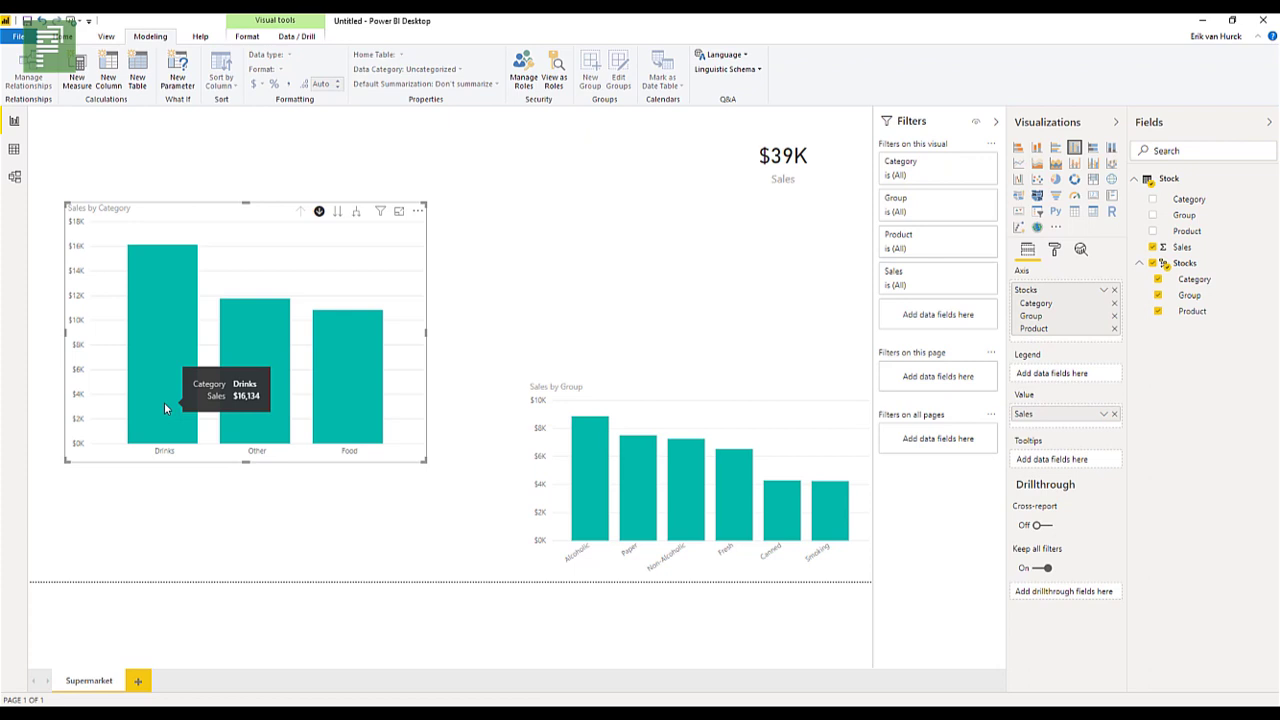
click(165, 406)
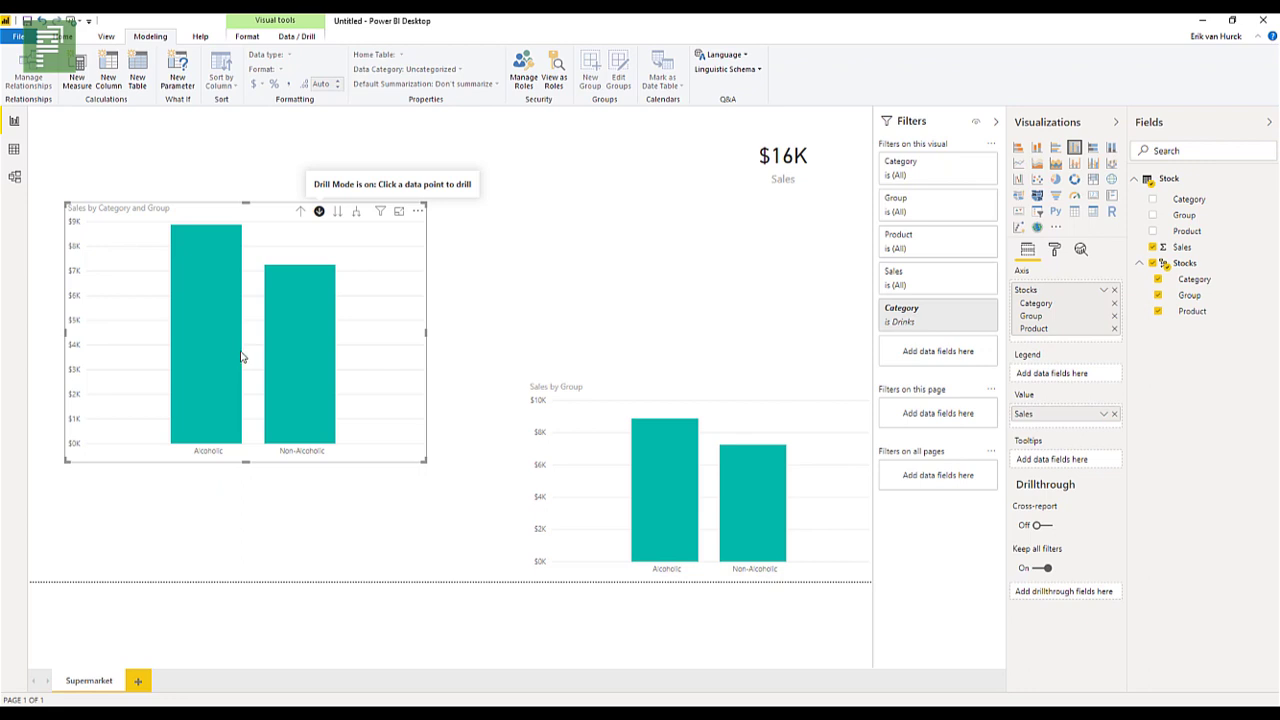
click(199, 366)
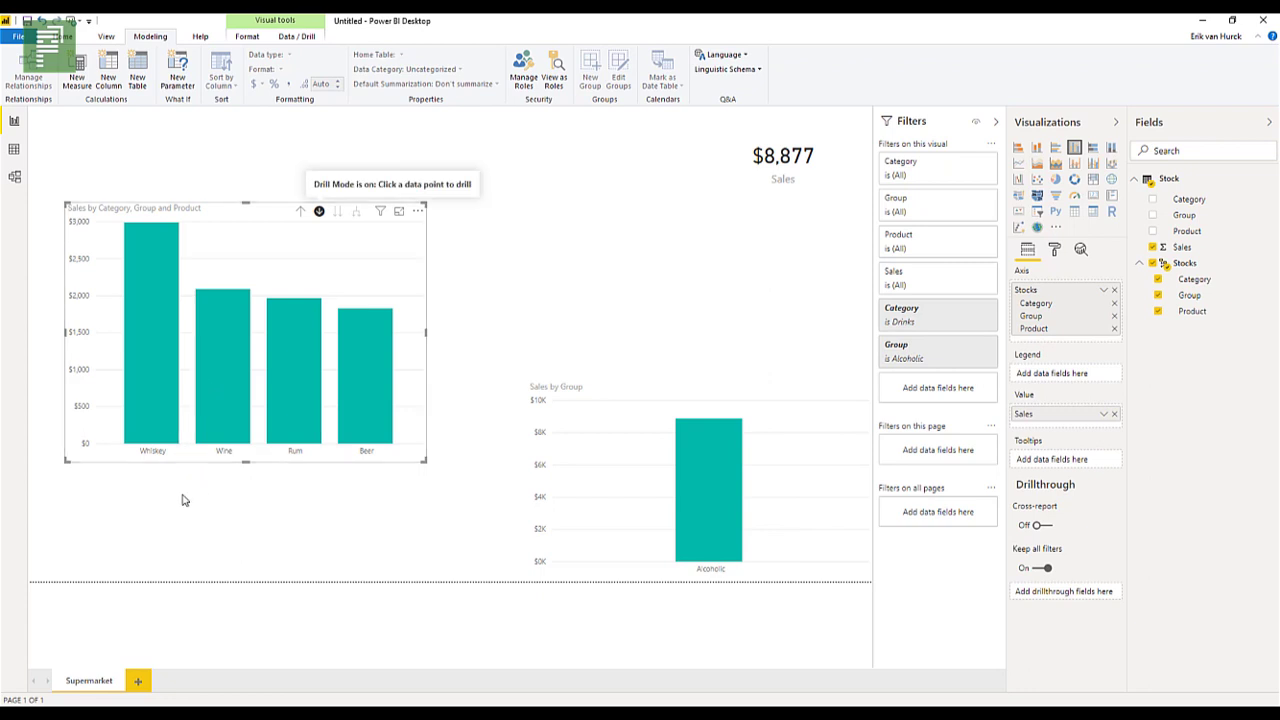
- Drill back up to categories, then into Other > Paper to show its products
click(305, 212)
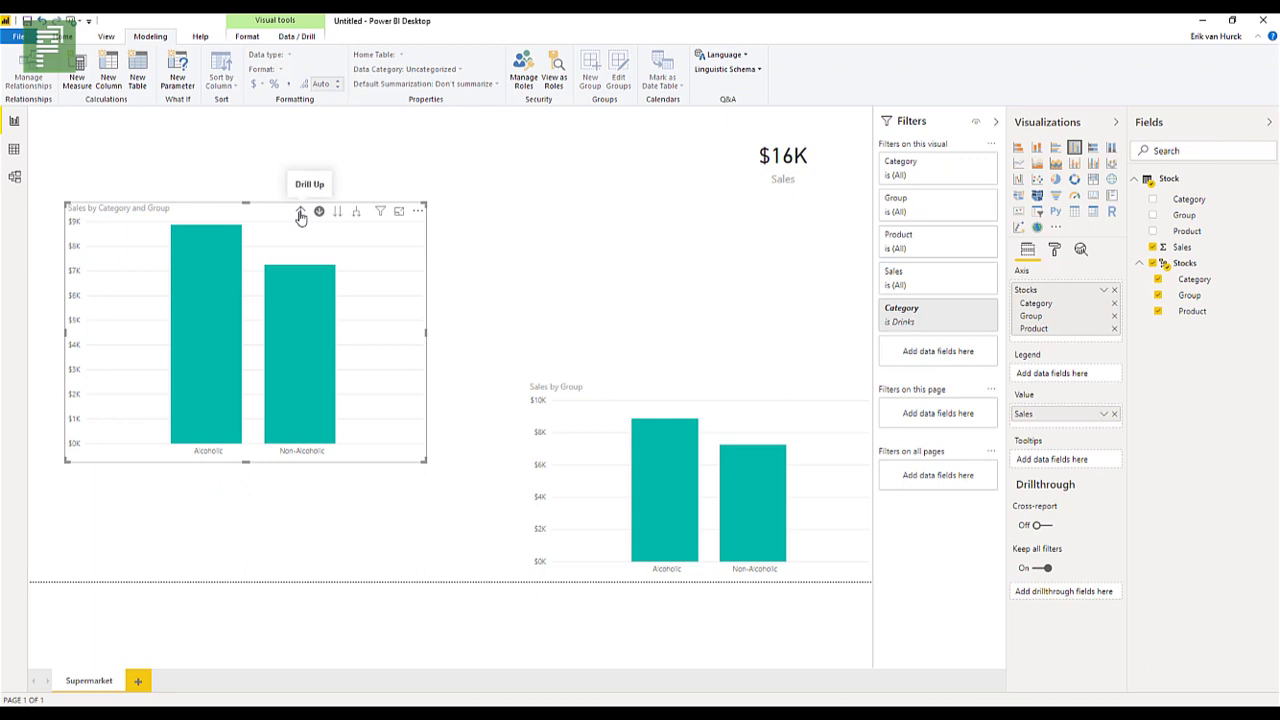
click(305, 212)
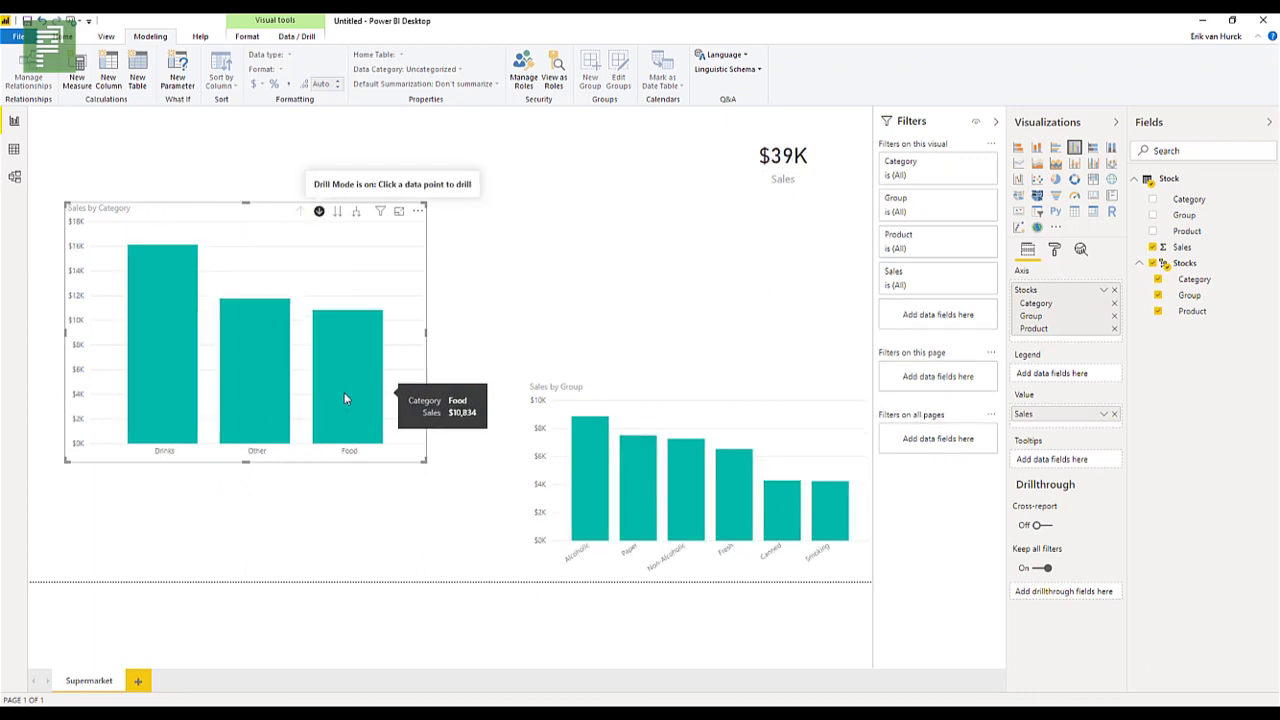
click(292, 366)
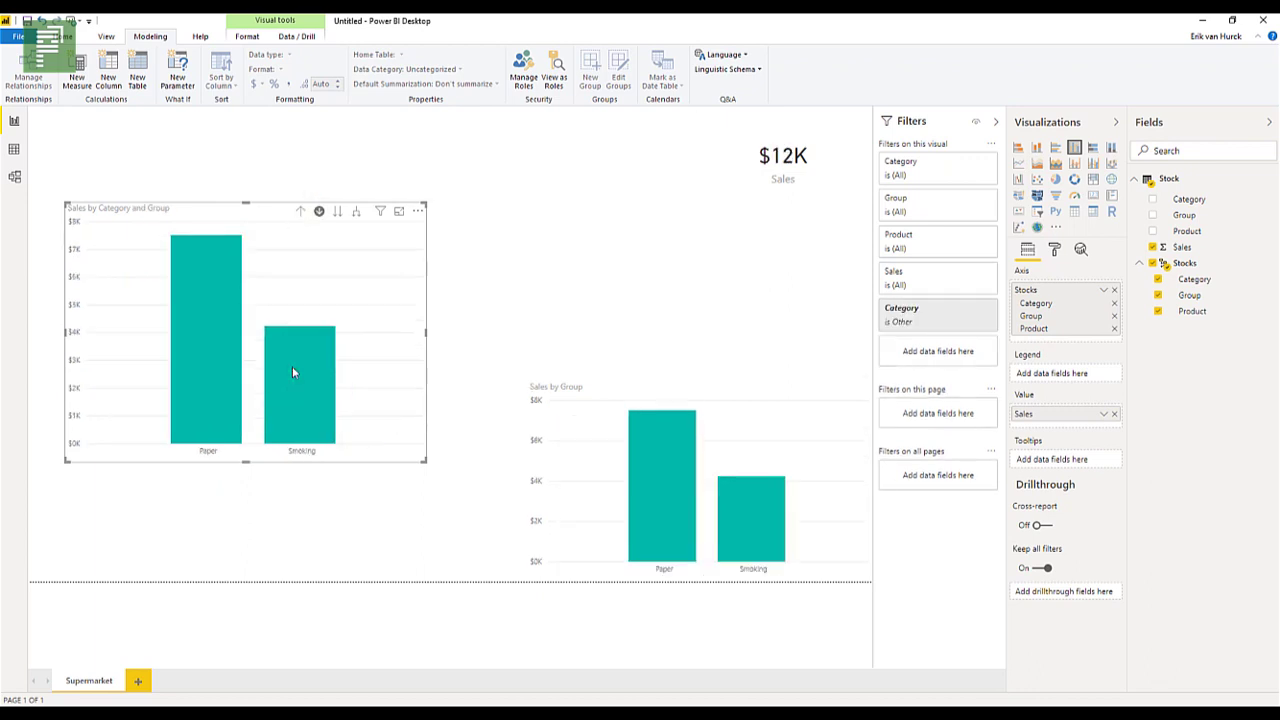
click(232, 382)
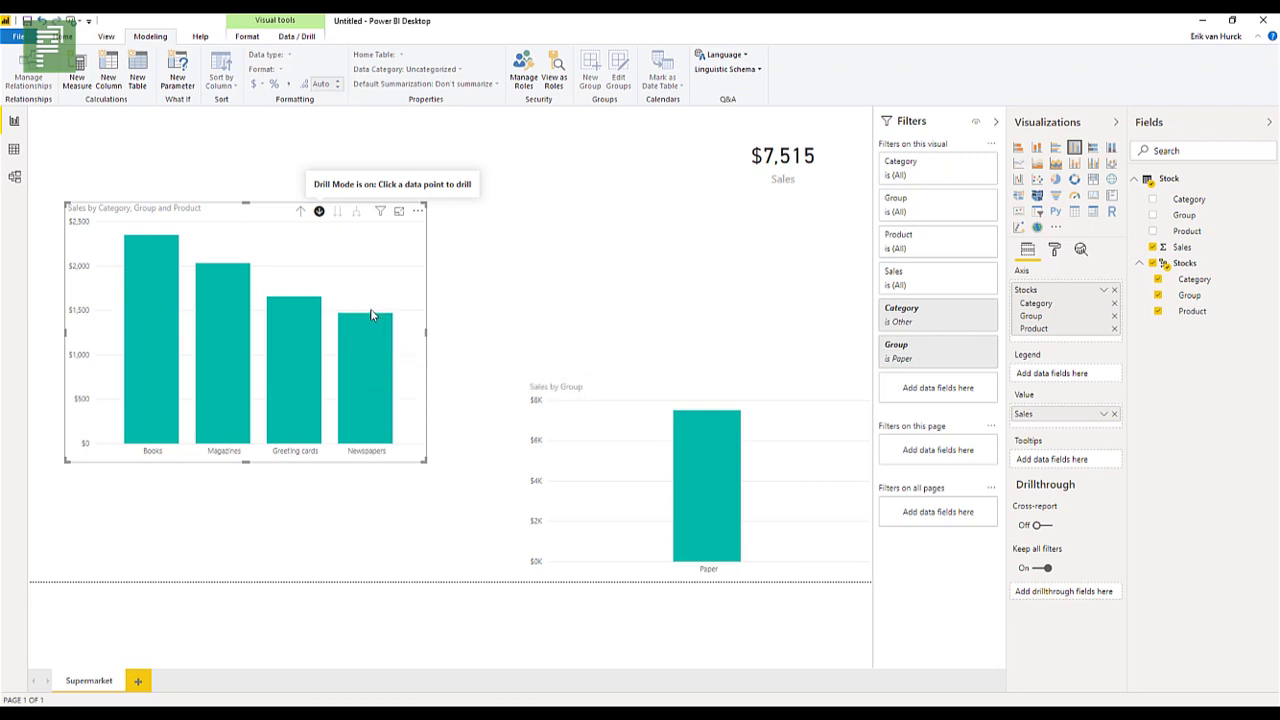
- Drill up to categories, then go to the next level twice to show Sales by Product
click(303, 213)
click(303, 213)
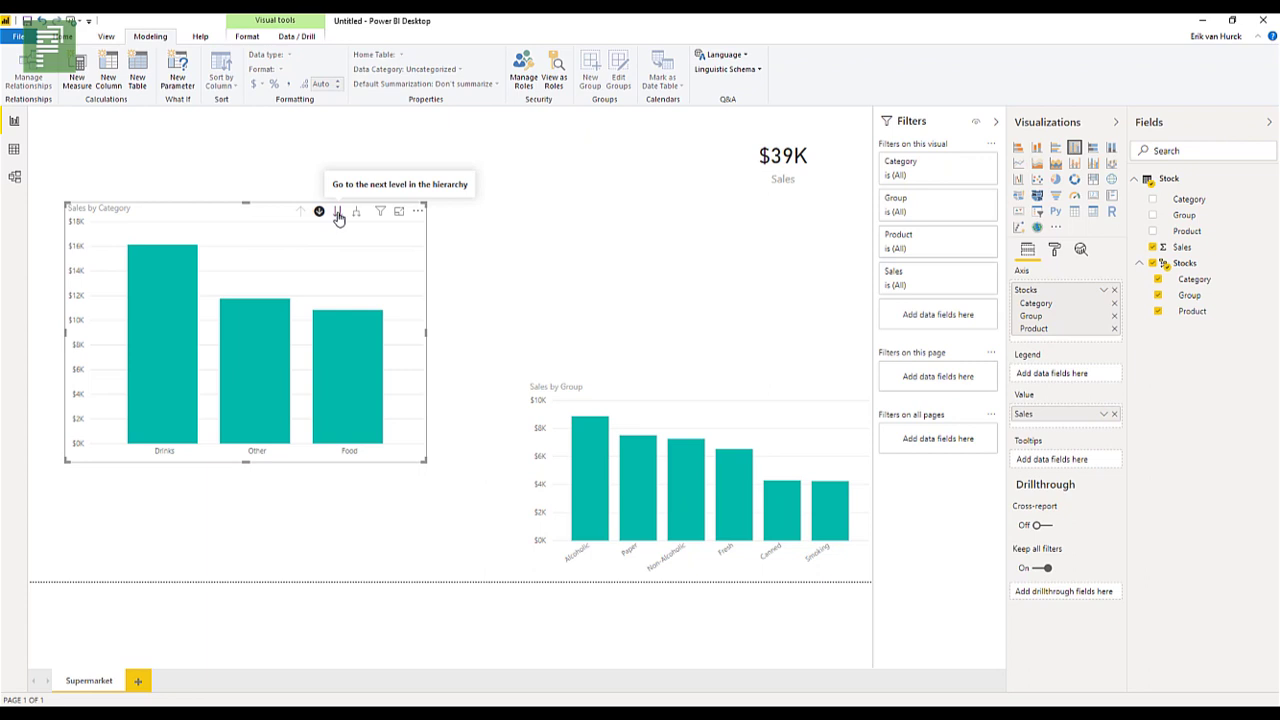
click(338, 215)
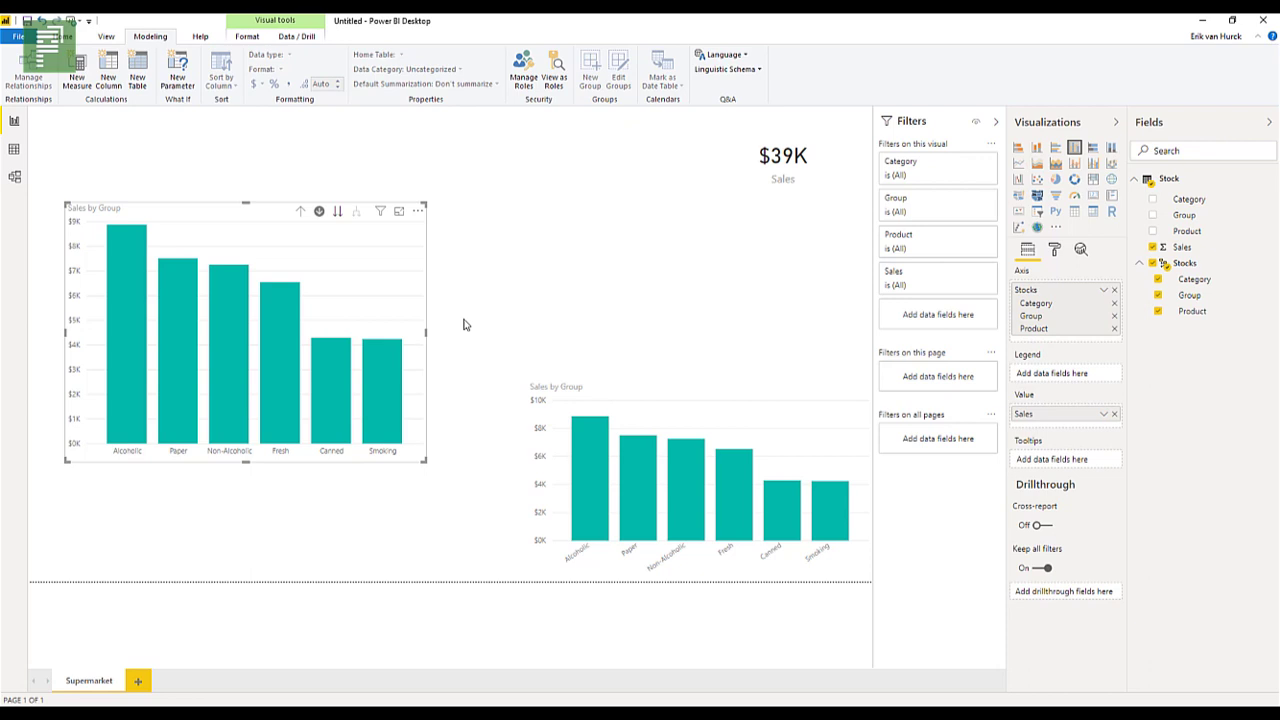
click(343, 211)
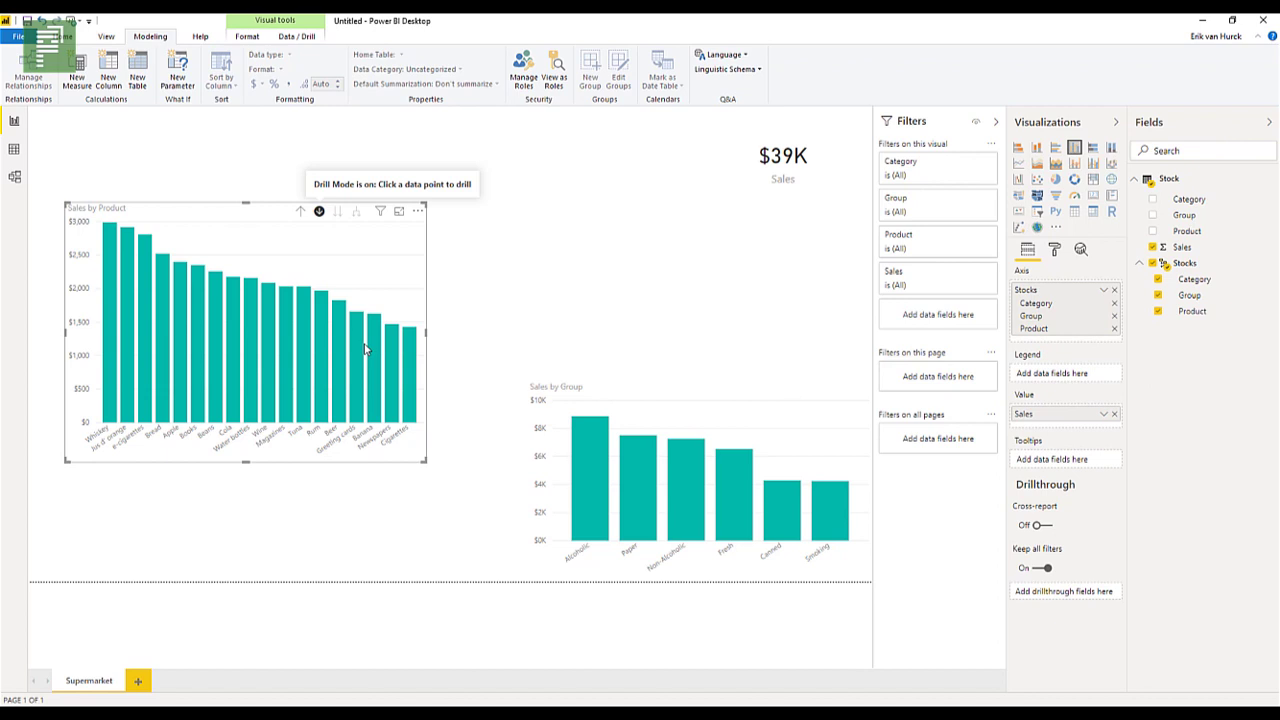
- Return to the category level and expand down to combined Category, Group and Product labels
click(297, 217)
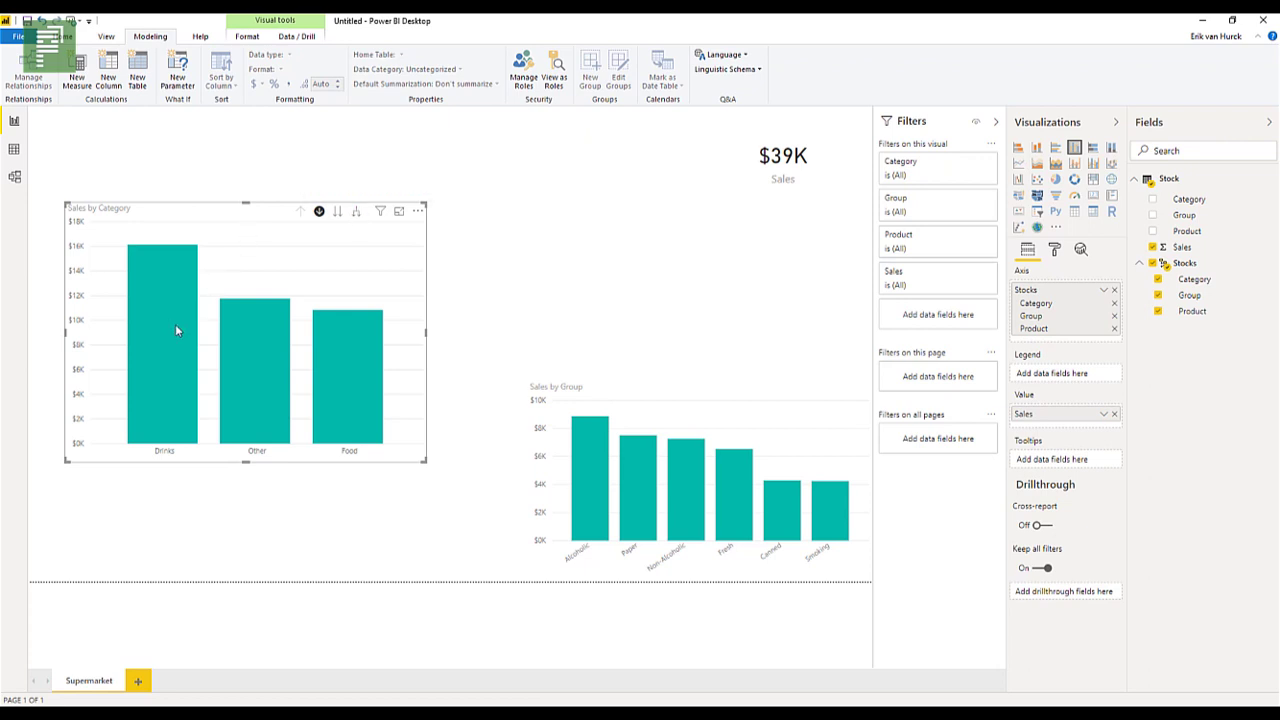
mouse_move(175, 326)
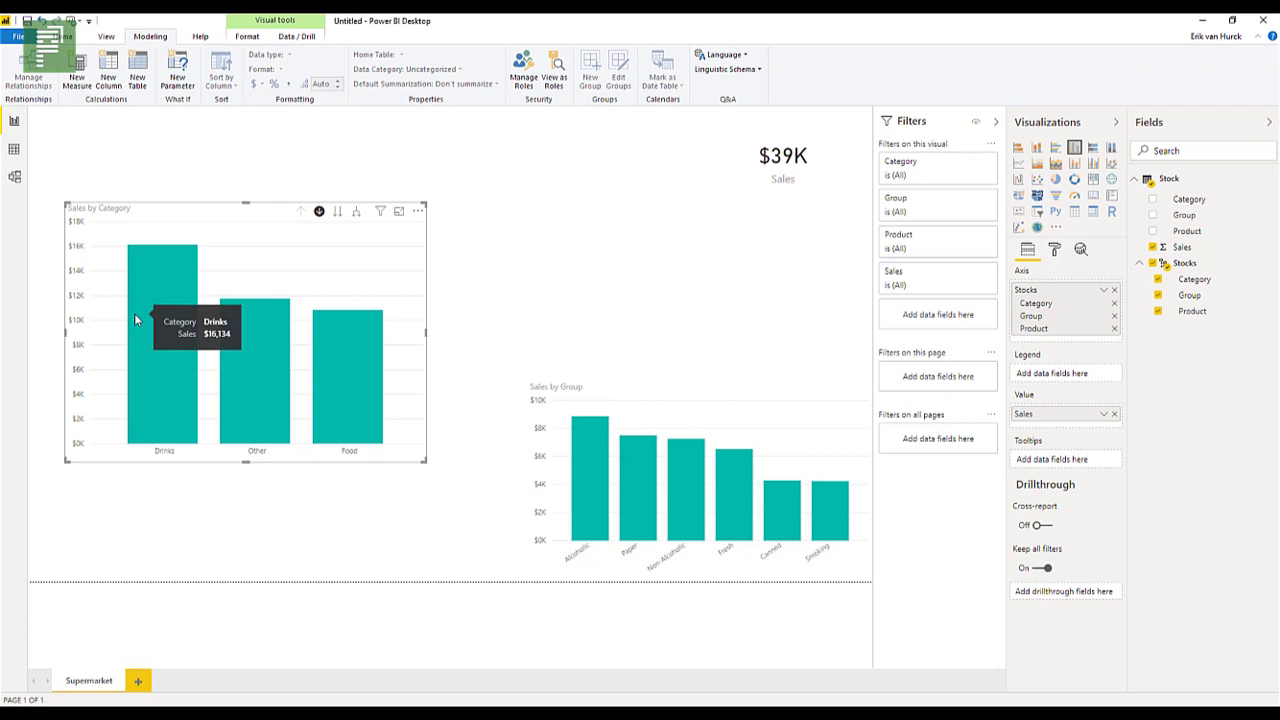
click(358, 213)
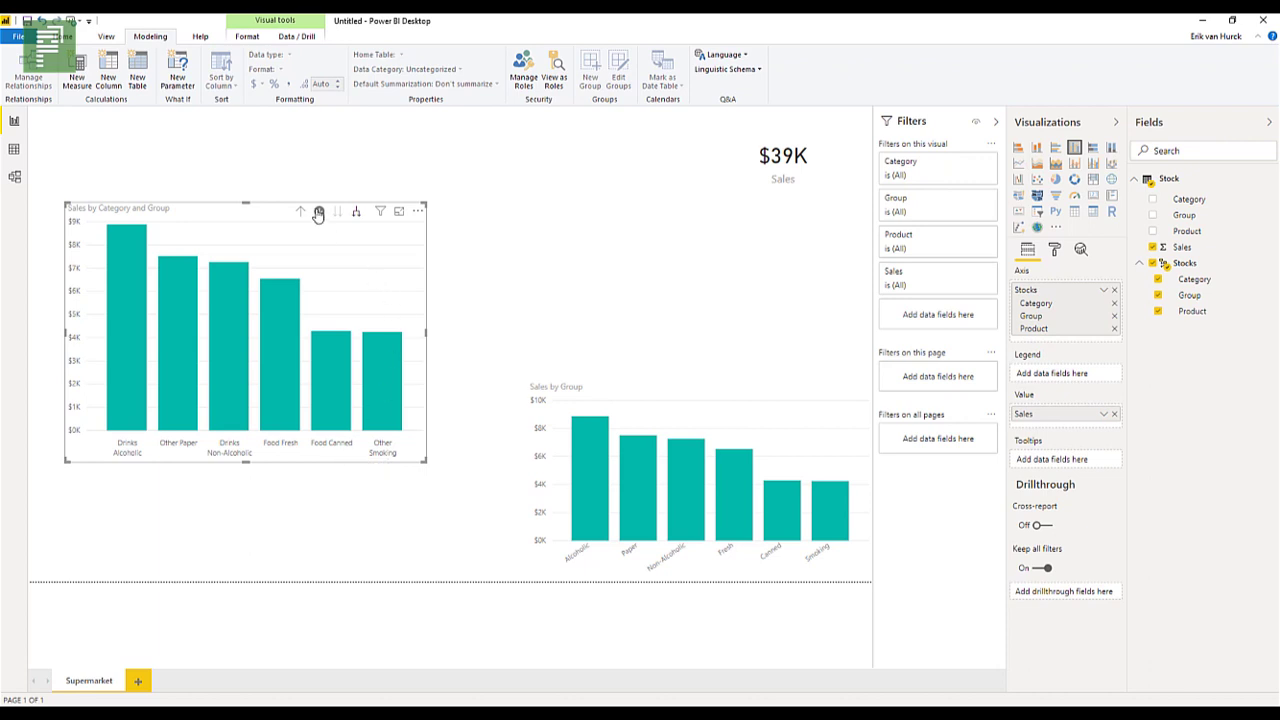
click(354, 213)
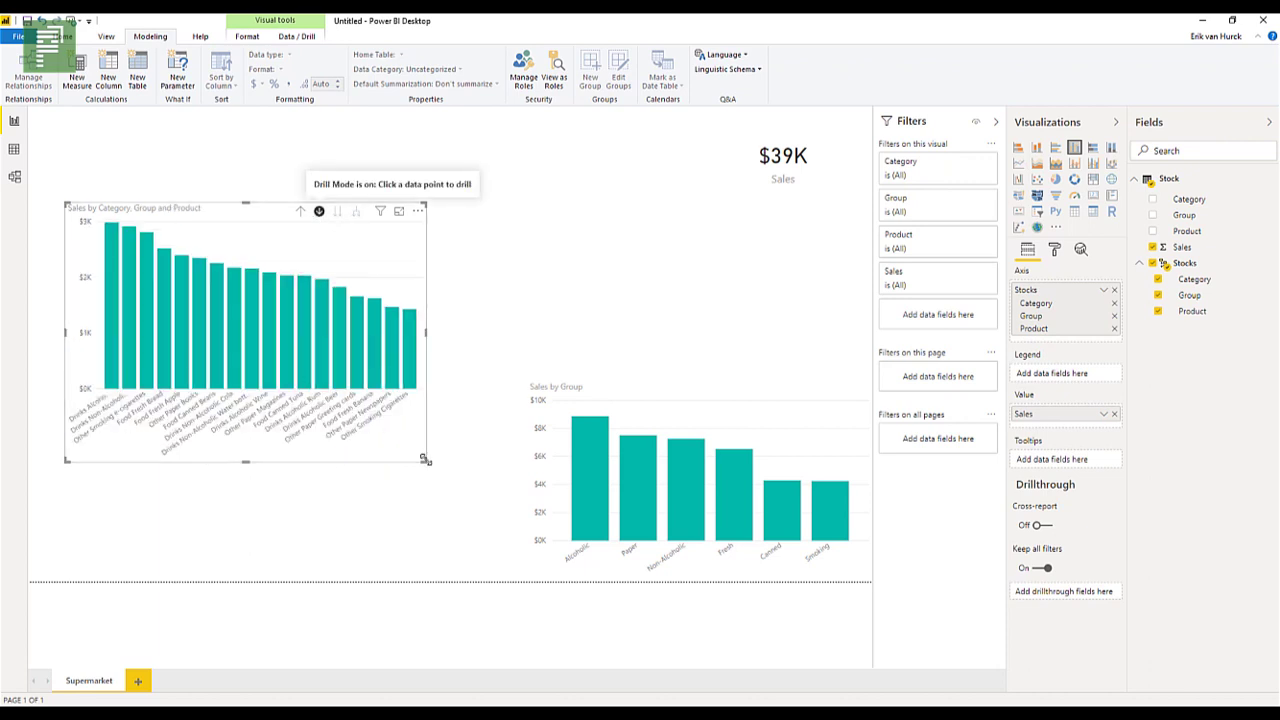
- Enlarge the chart and drill up twice back to Sales by Category
drag(424, 461, 491, 478)
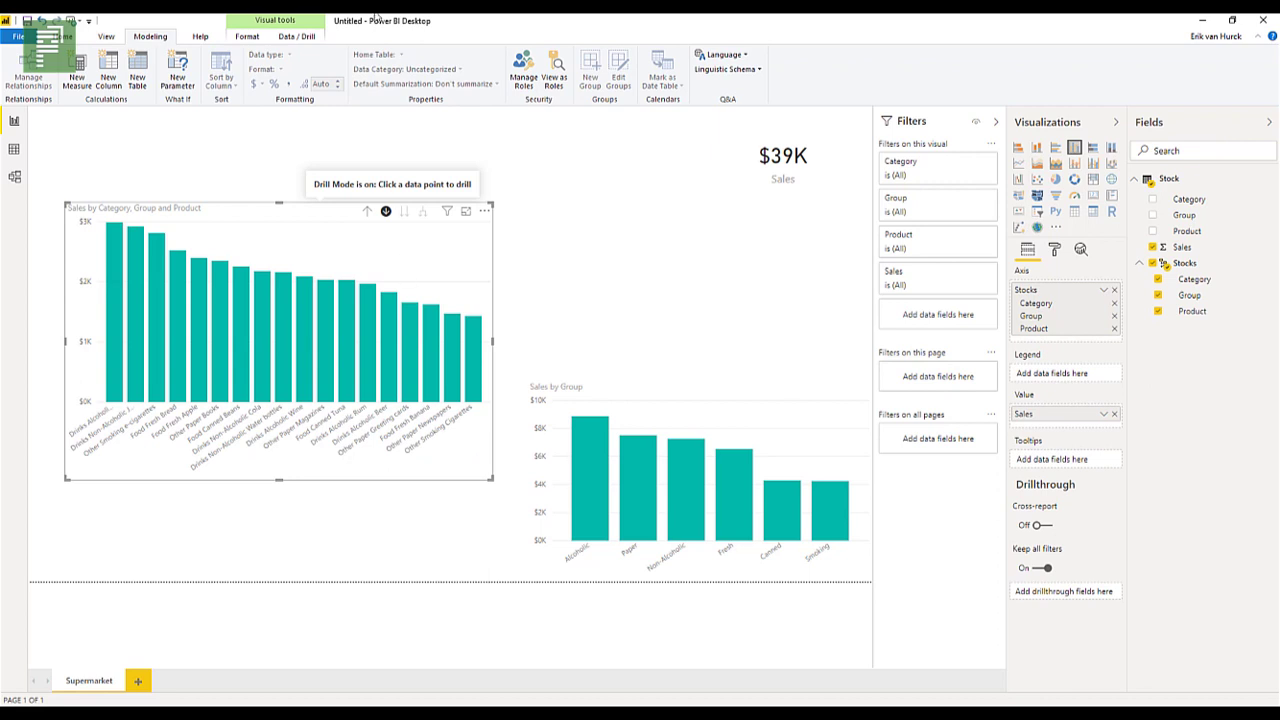
click(368, 213)
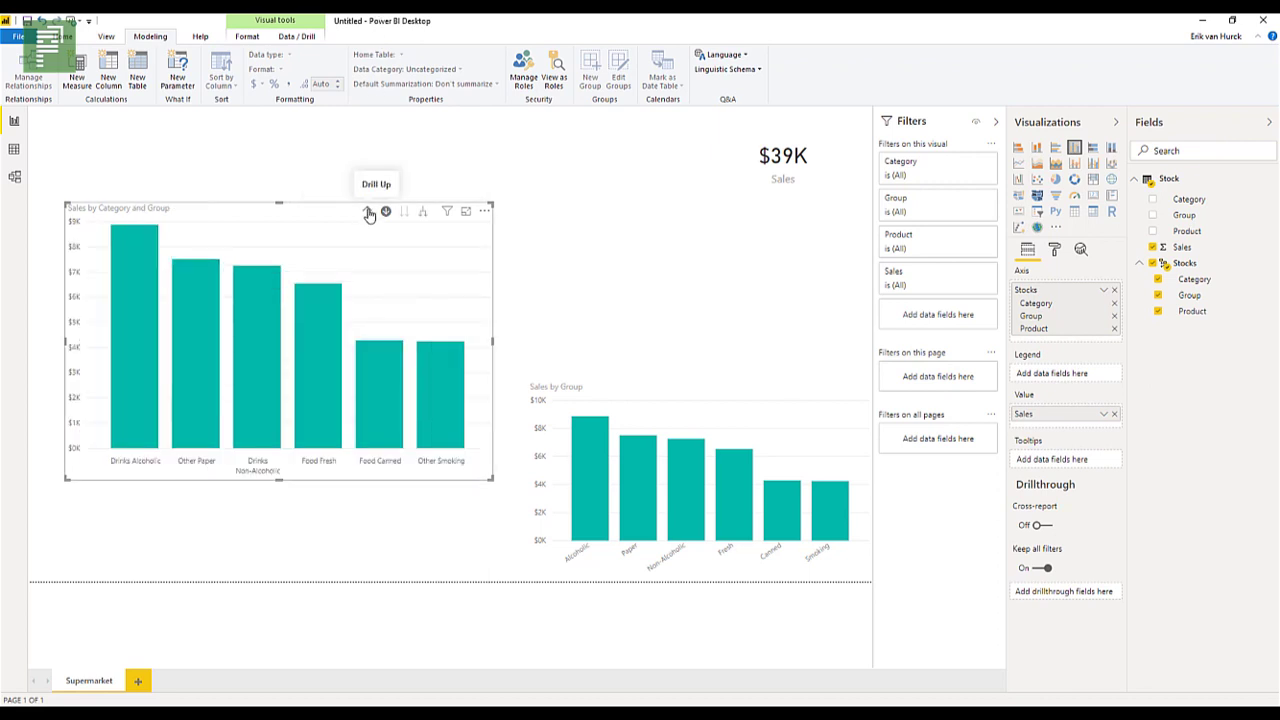
click(368, 213)
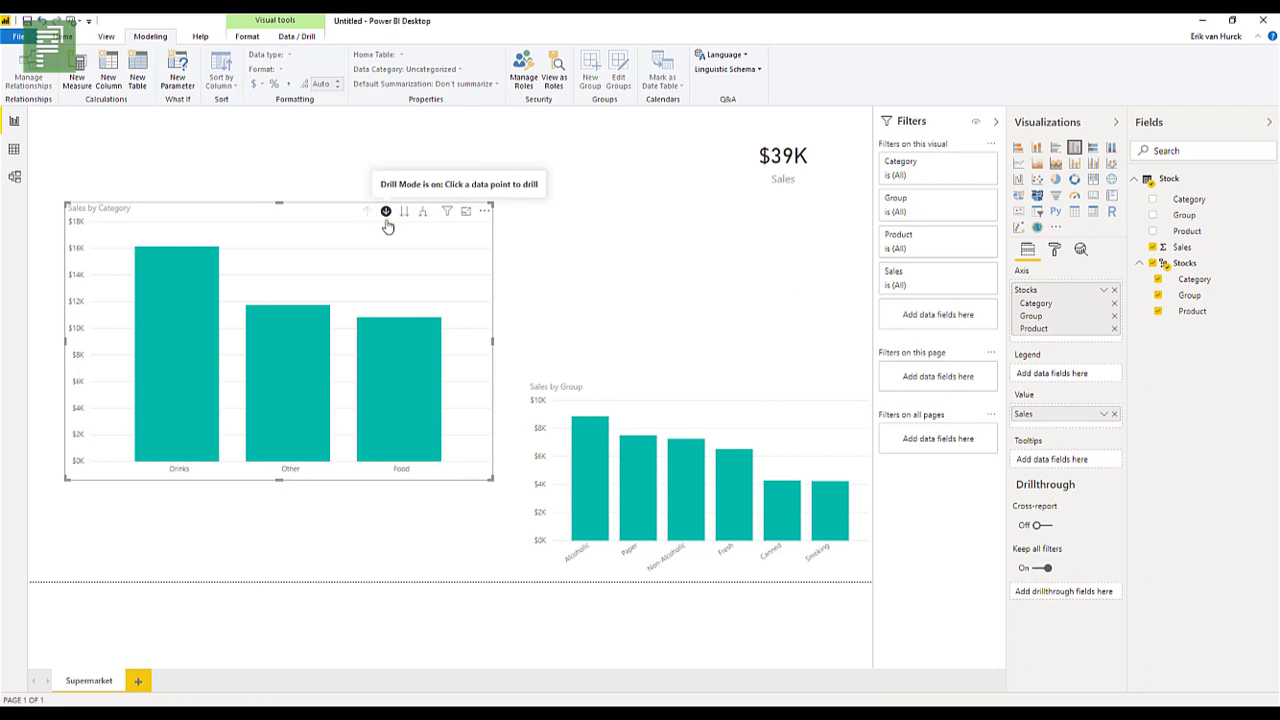
- Deselect the Sales by Category chart on the report canvas
click(503, 244)
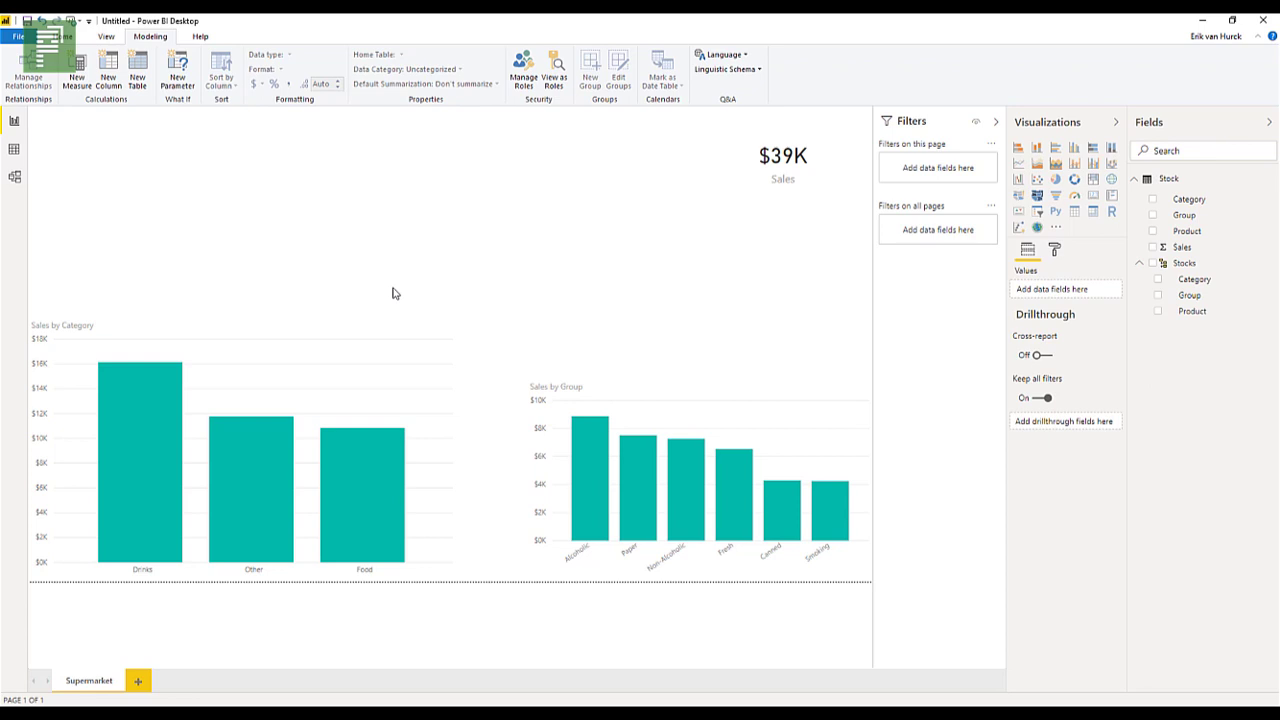
- Launch Excel from Start search and open the SupermarketExample.xlsx workbook
key(super)
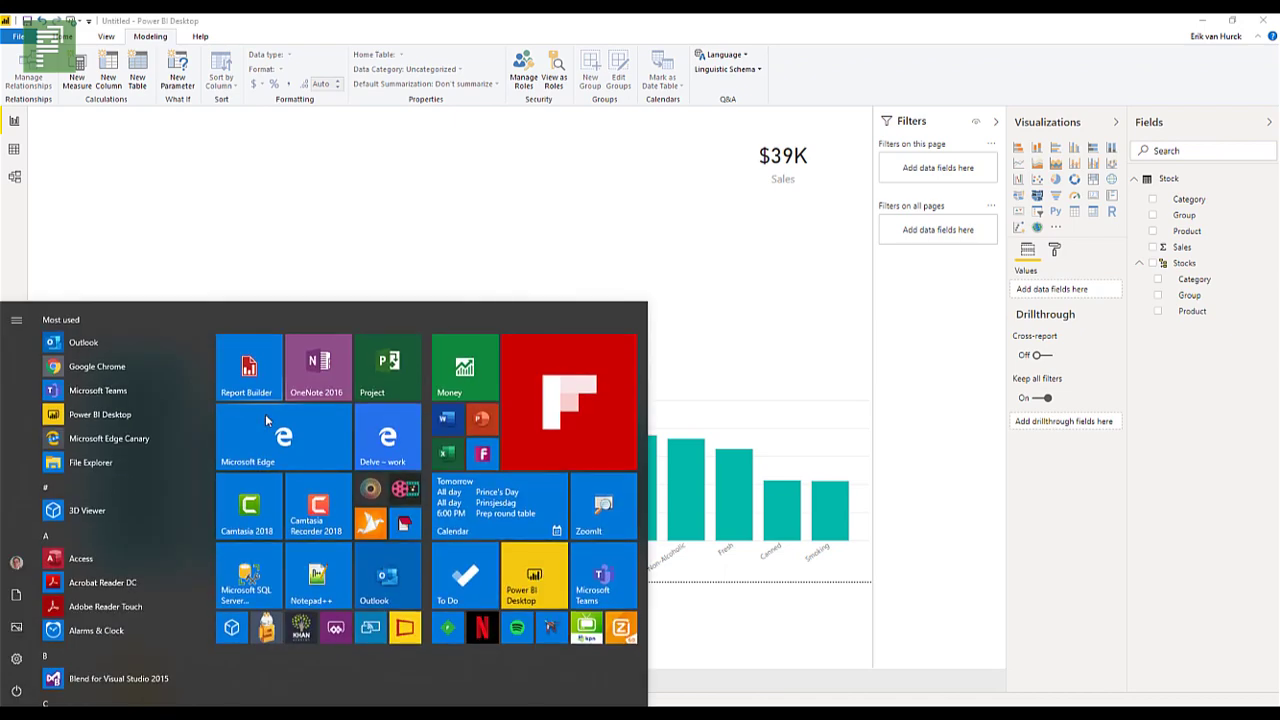
text(ex)
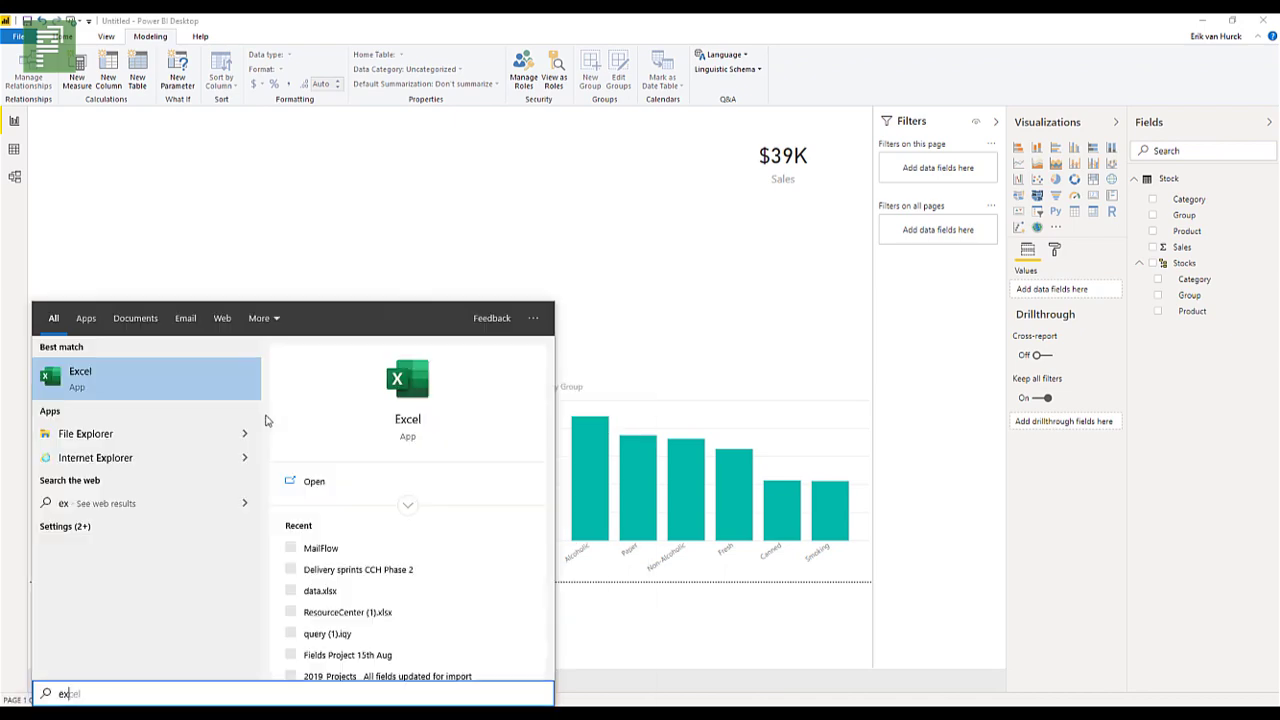
key(Return)
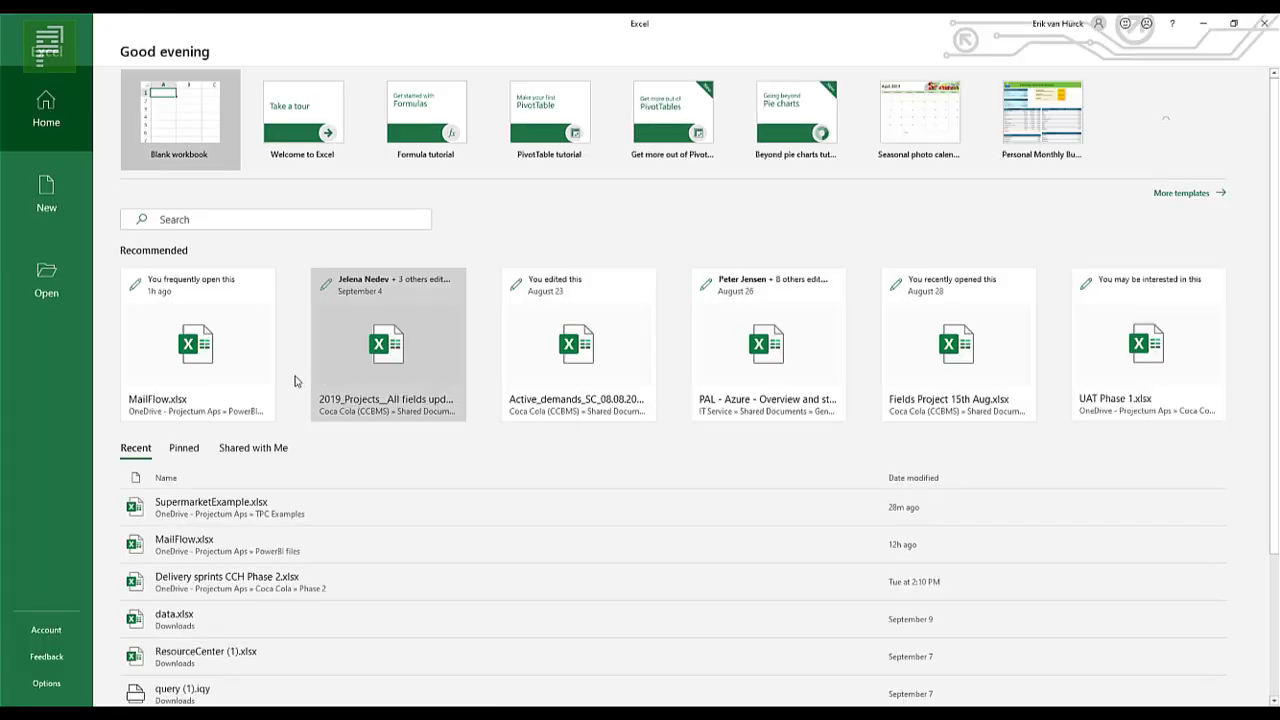
click(210, 510)
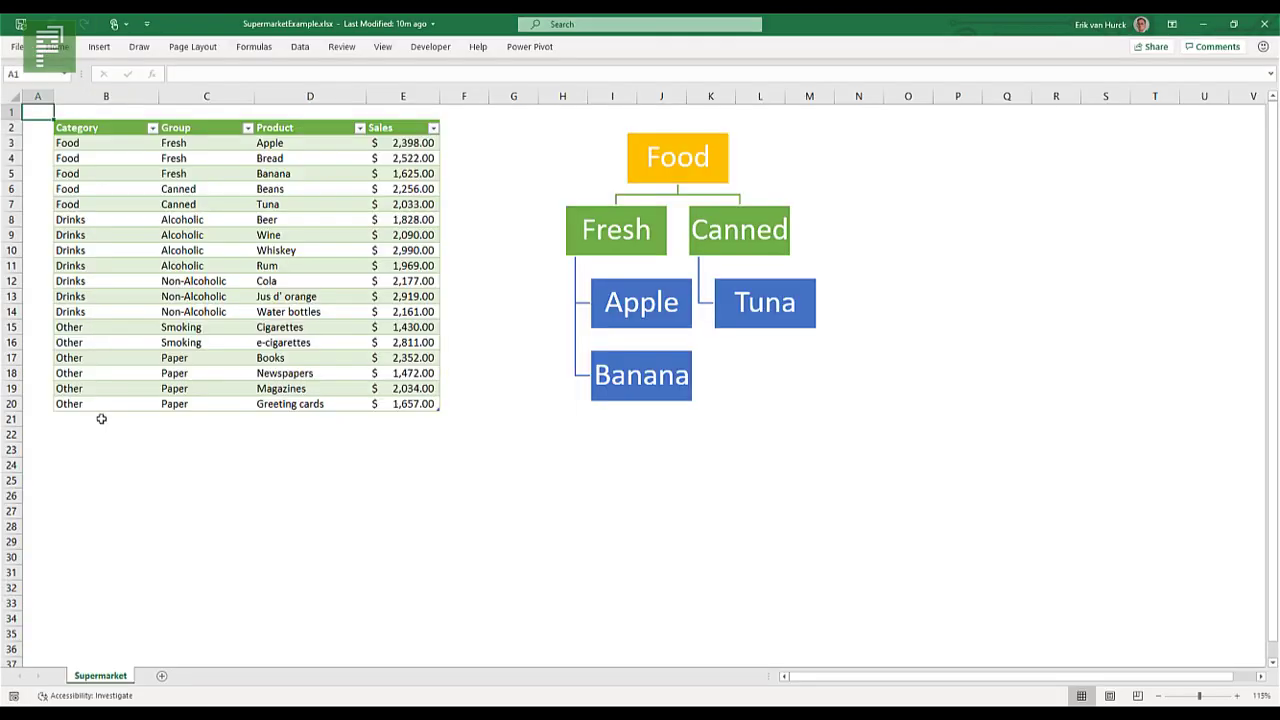
click(100, 419)
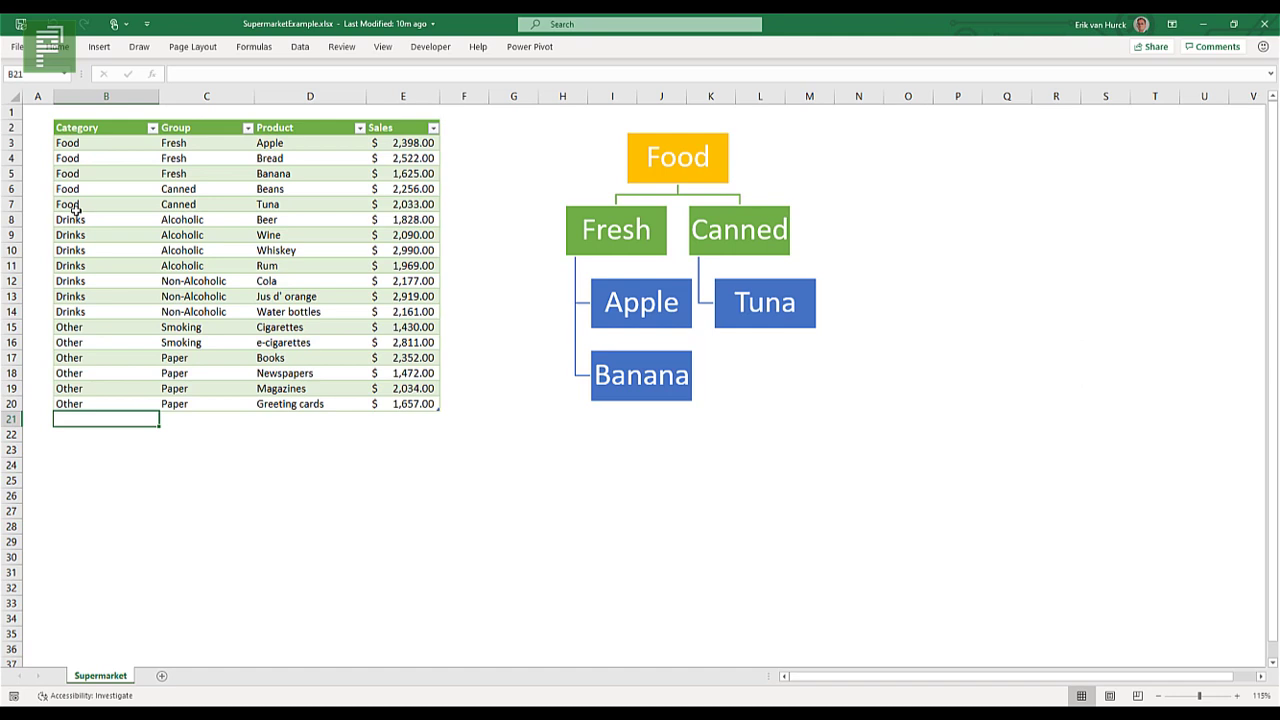
- Insert a table row above Beans containing Food, Fresh, Strawberries with 8000 sales
drag(77, 216, 423, 222)
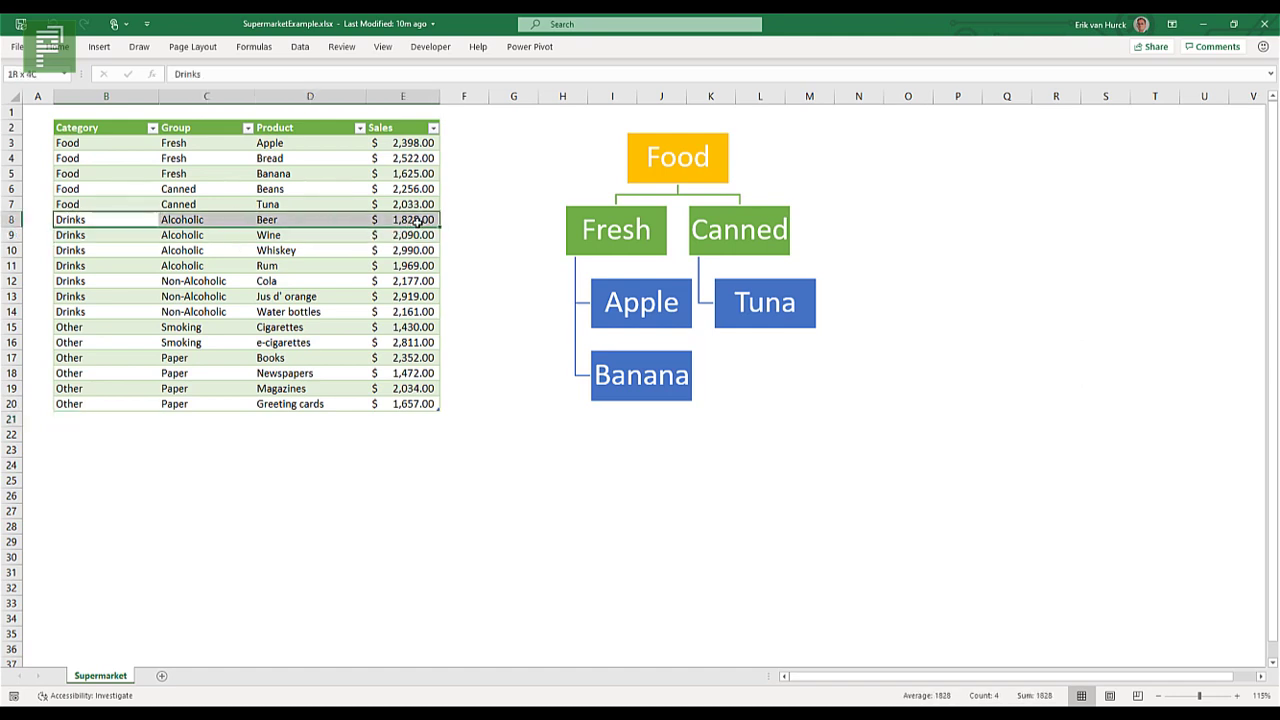
drag(83, 189, 400, 190)
key(ctrl+shift+plus)
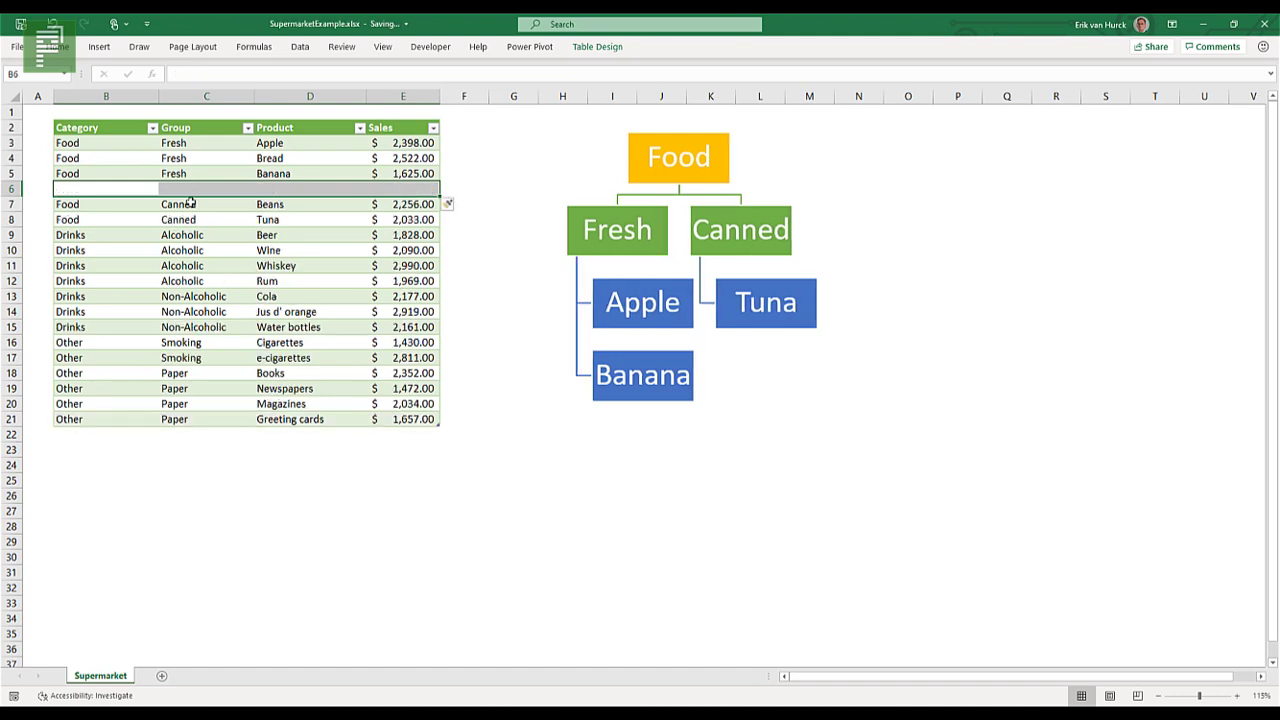
click(148, 190)
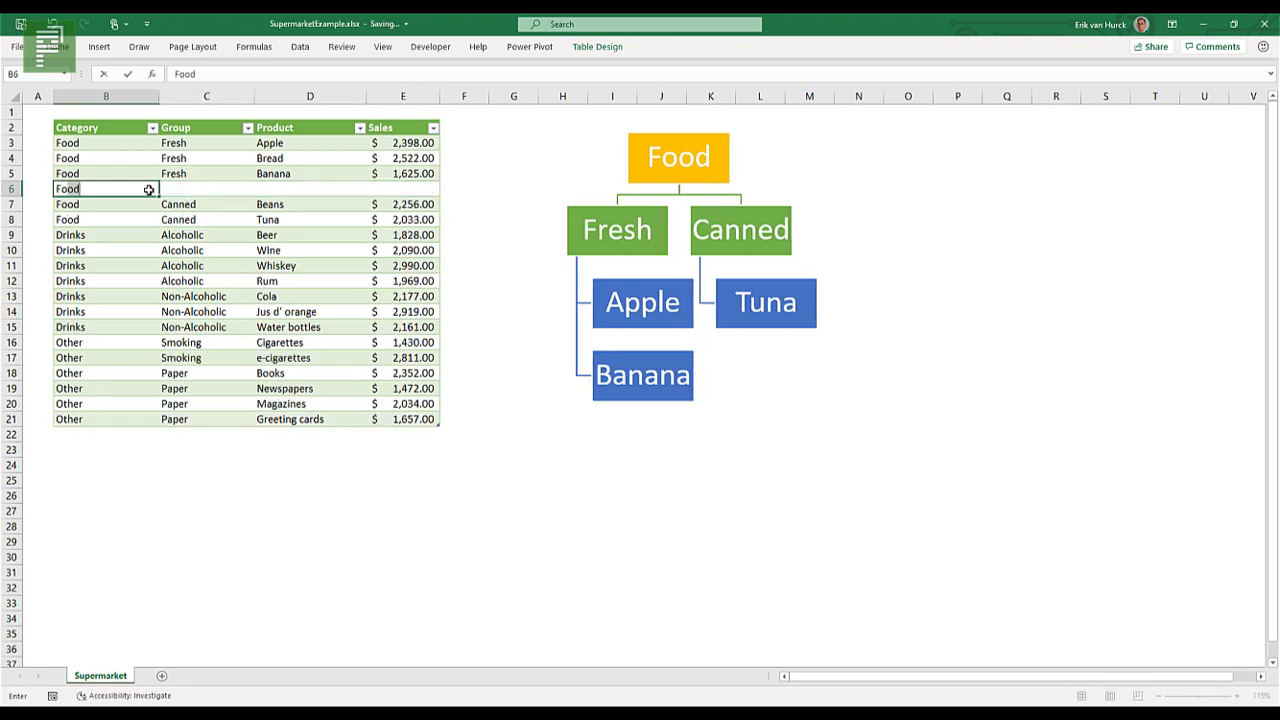
key(Tab)
text(Fresh)
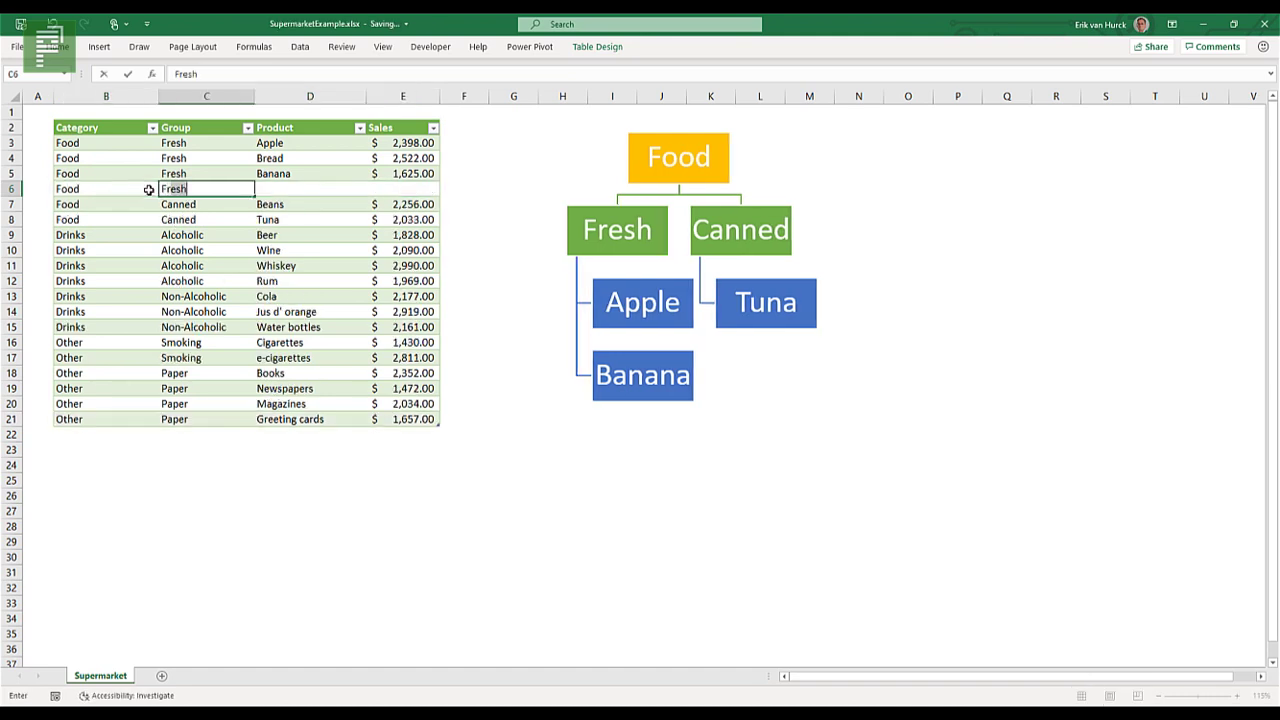
key(Tab)
text(Str)
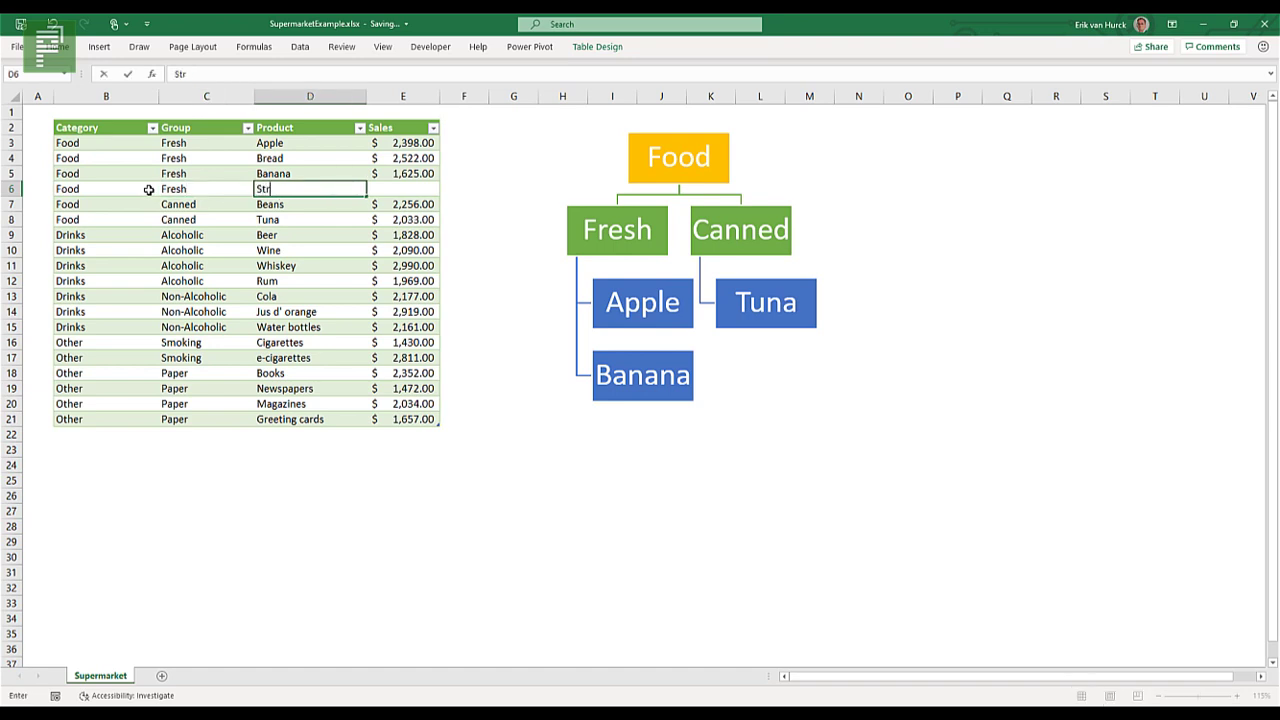
text(awberries)
key(Tab)
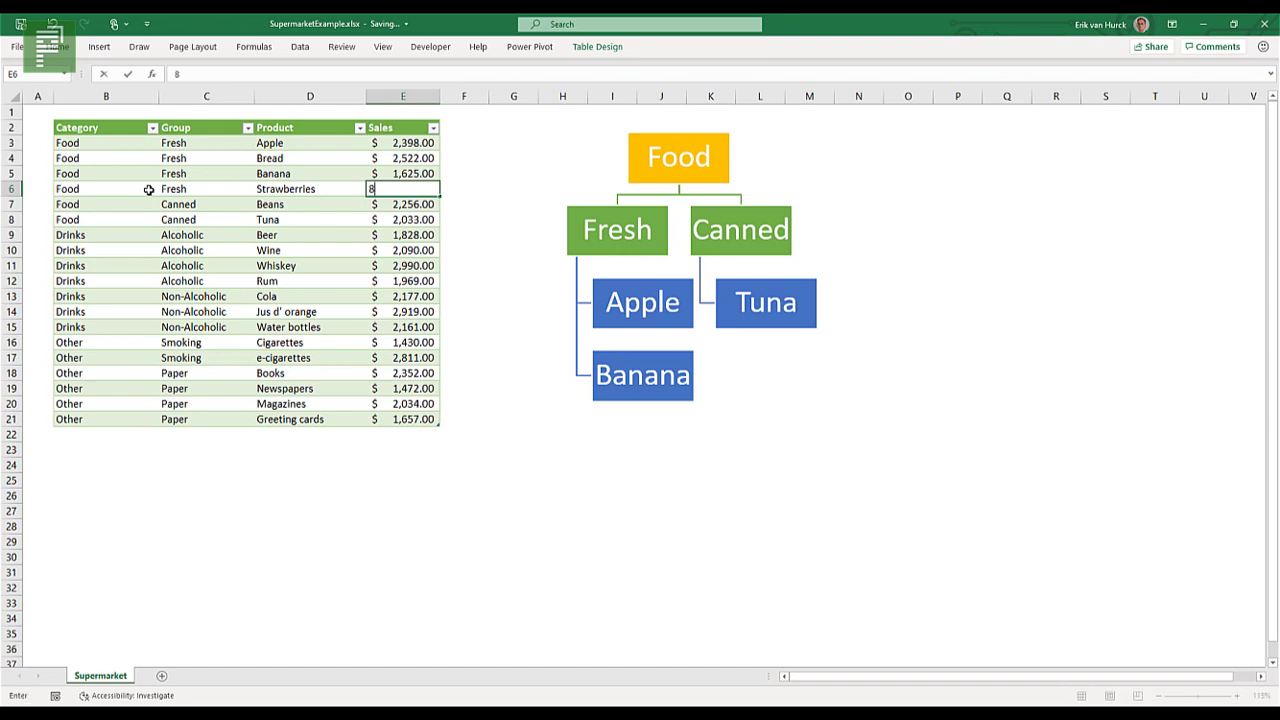
text(8000)
key(Return)
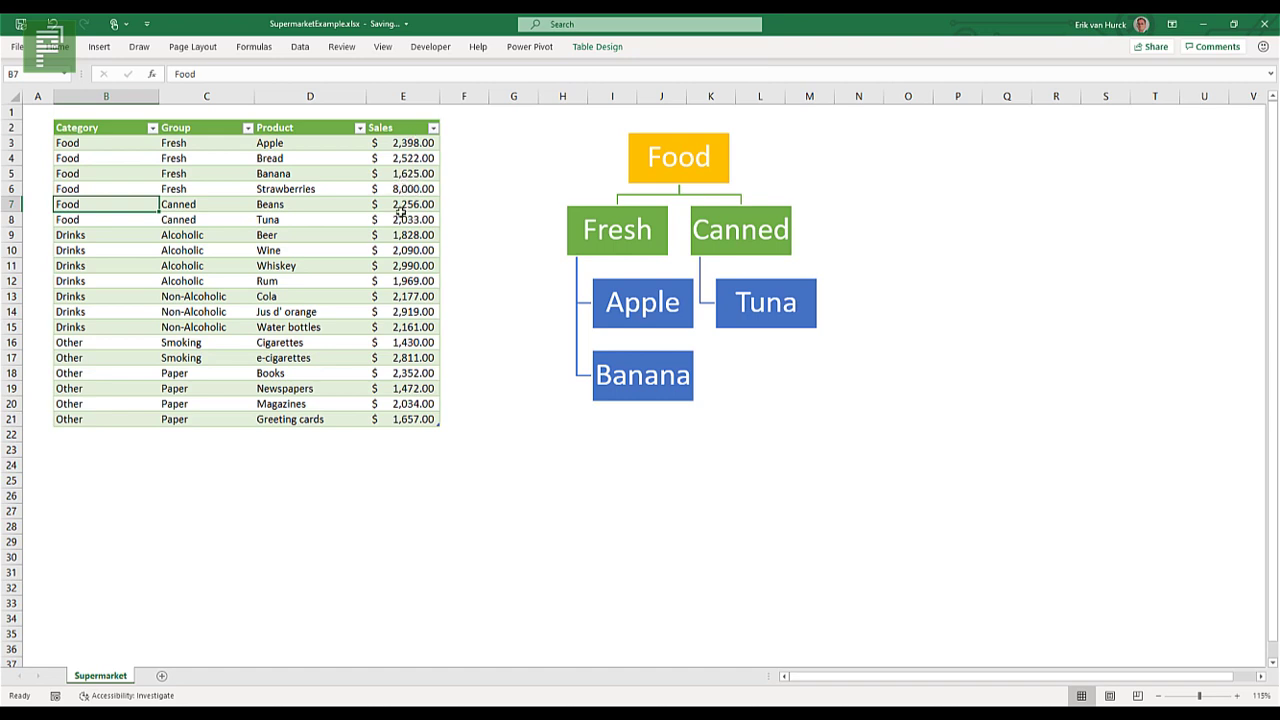
click(451, 204)
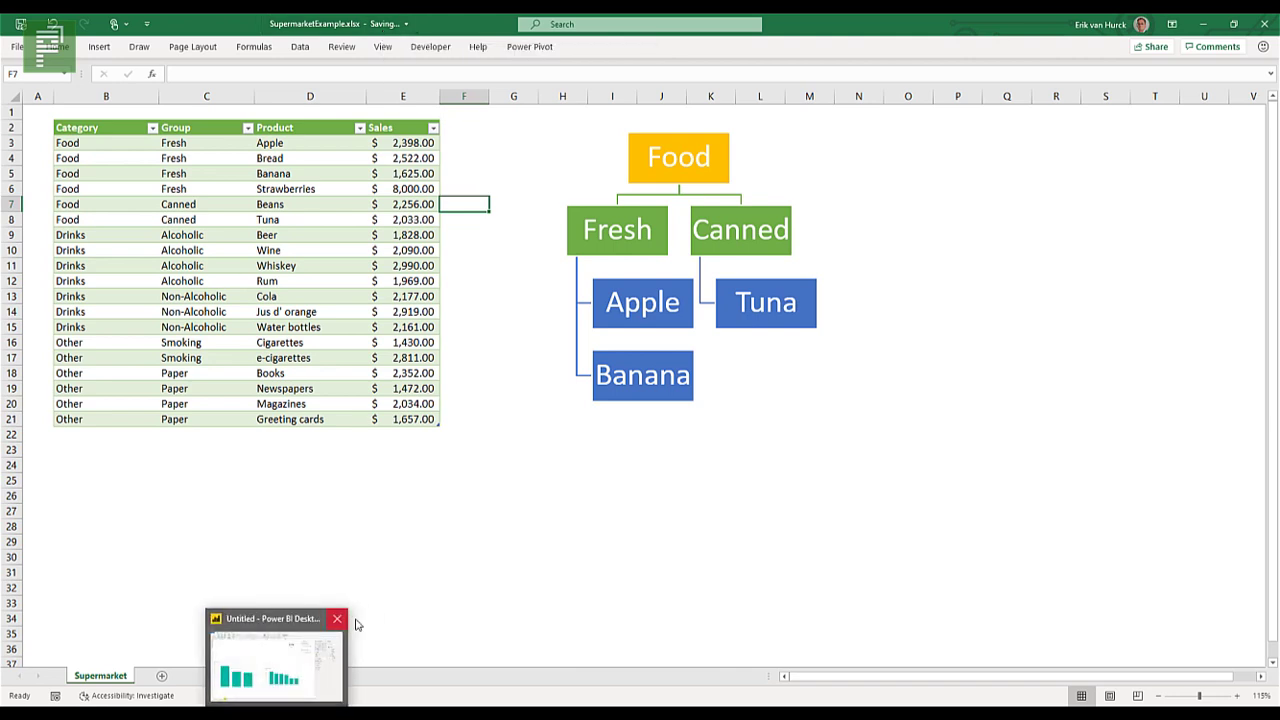
- Back in Power BI, refresh the data, closing Excel to clear the file-in-use error
click(402, 587)
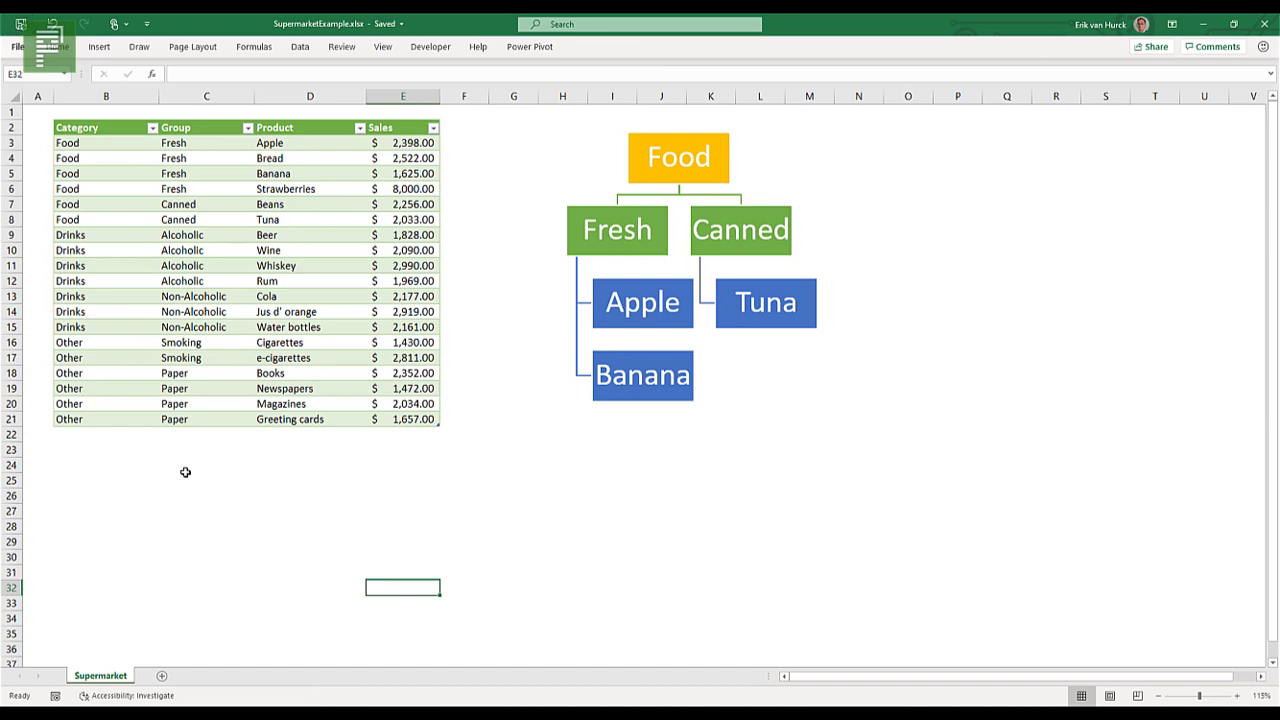
mouse_move(280, 706)
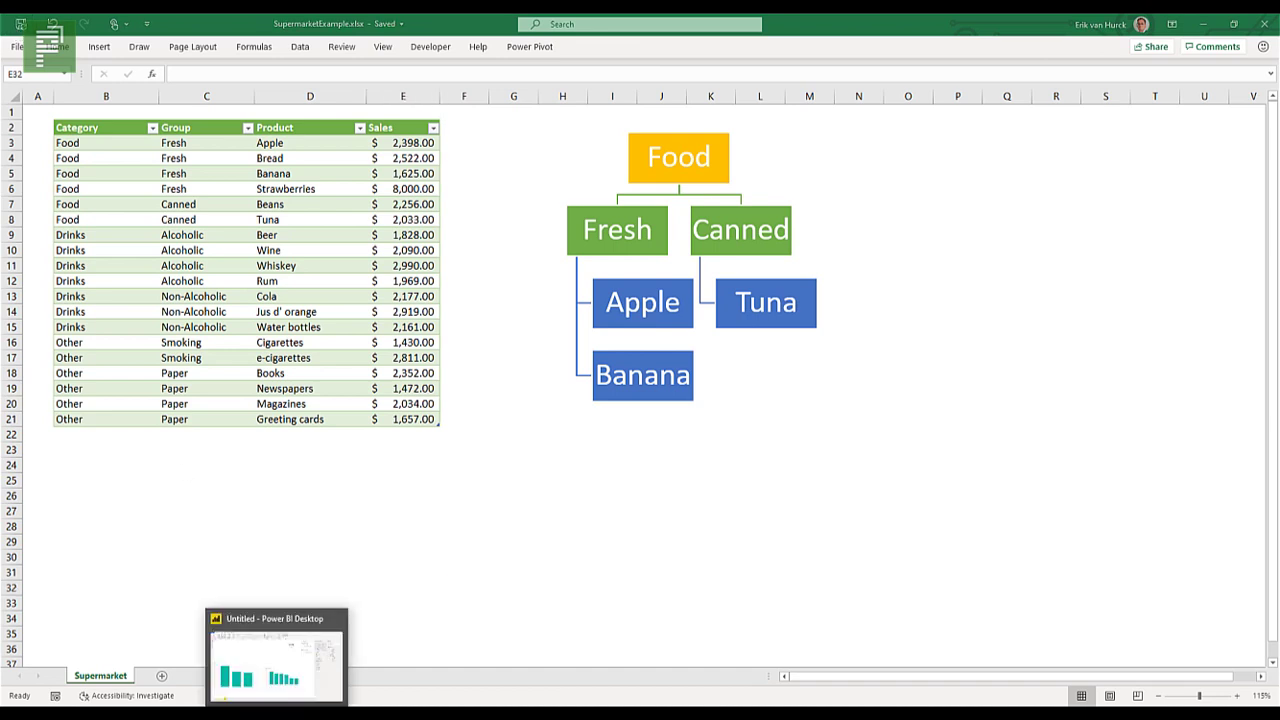
click(312, 681)
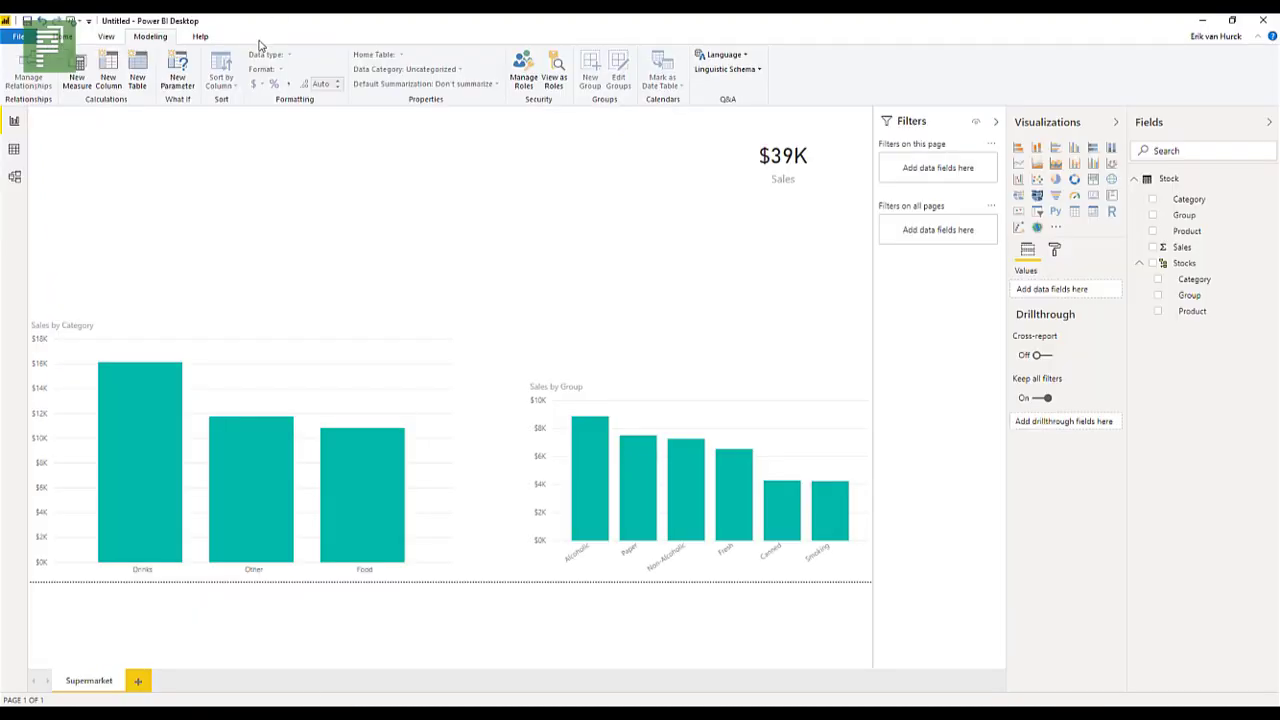
click(70, 37)
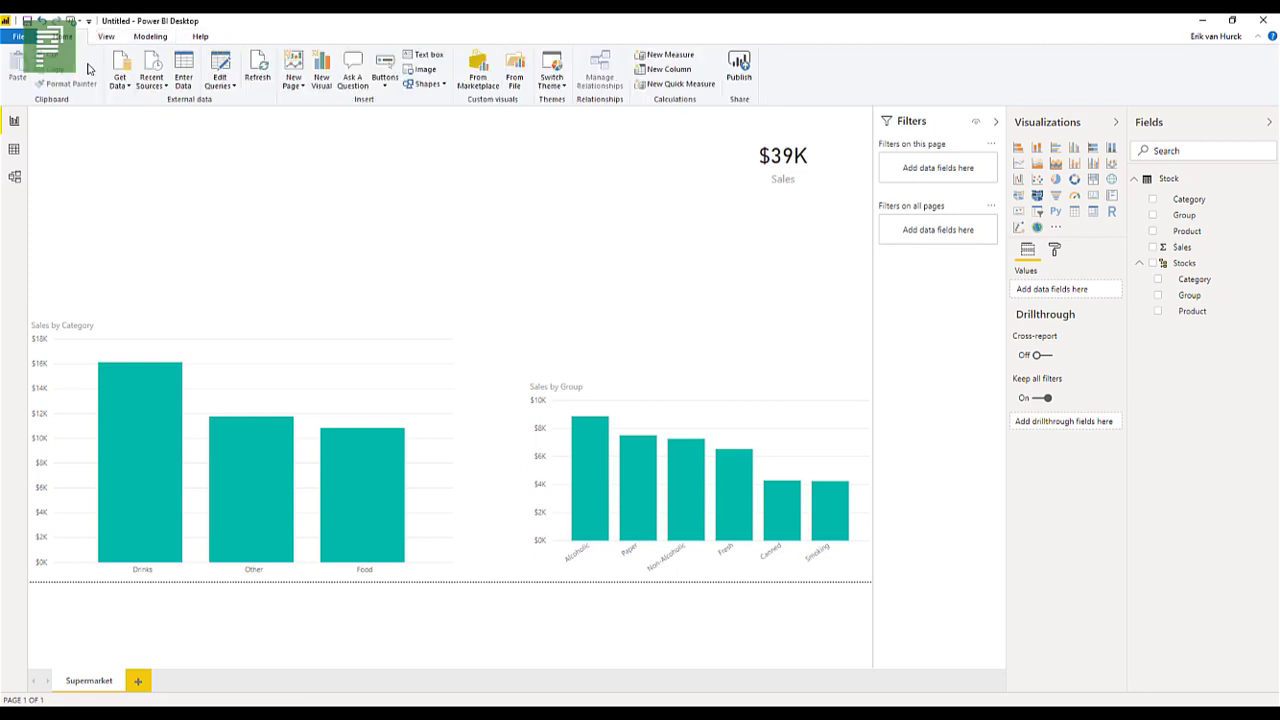
click(258, 66)
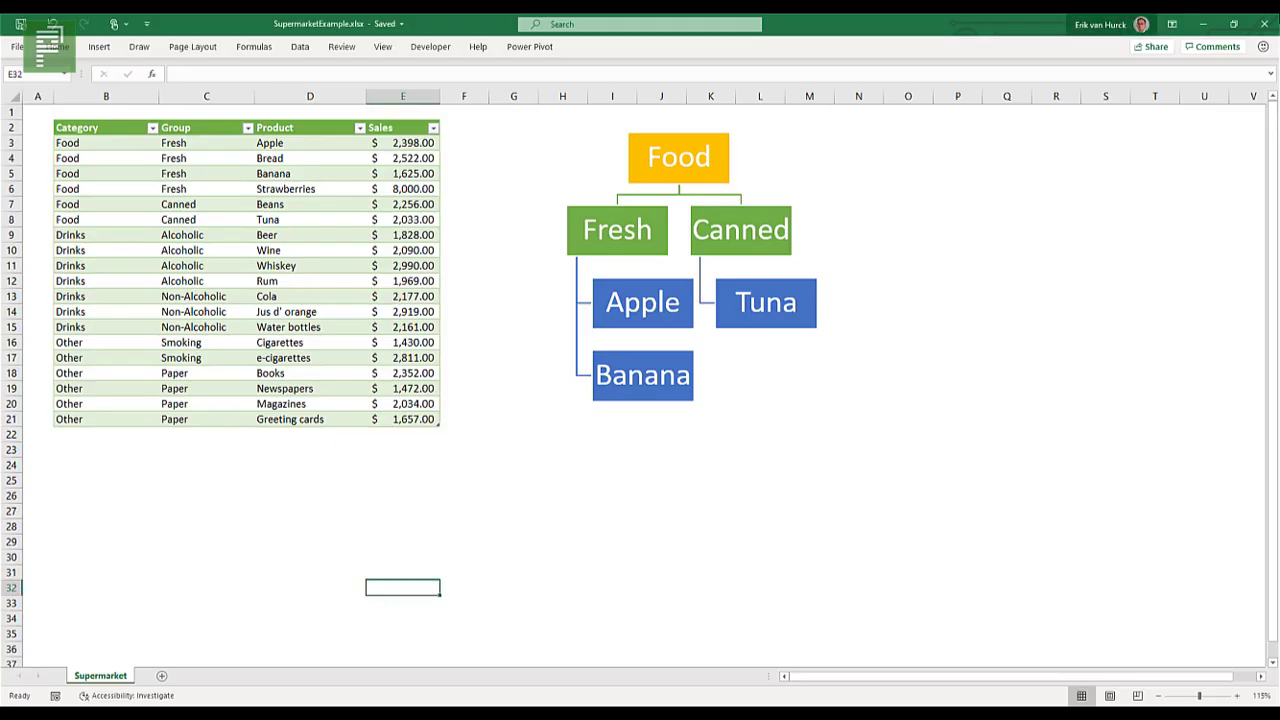
click(1264, 23)
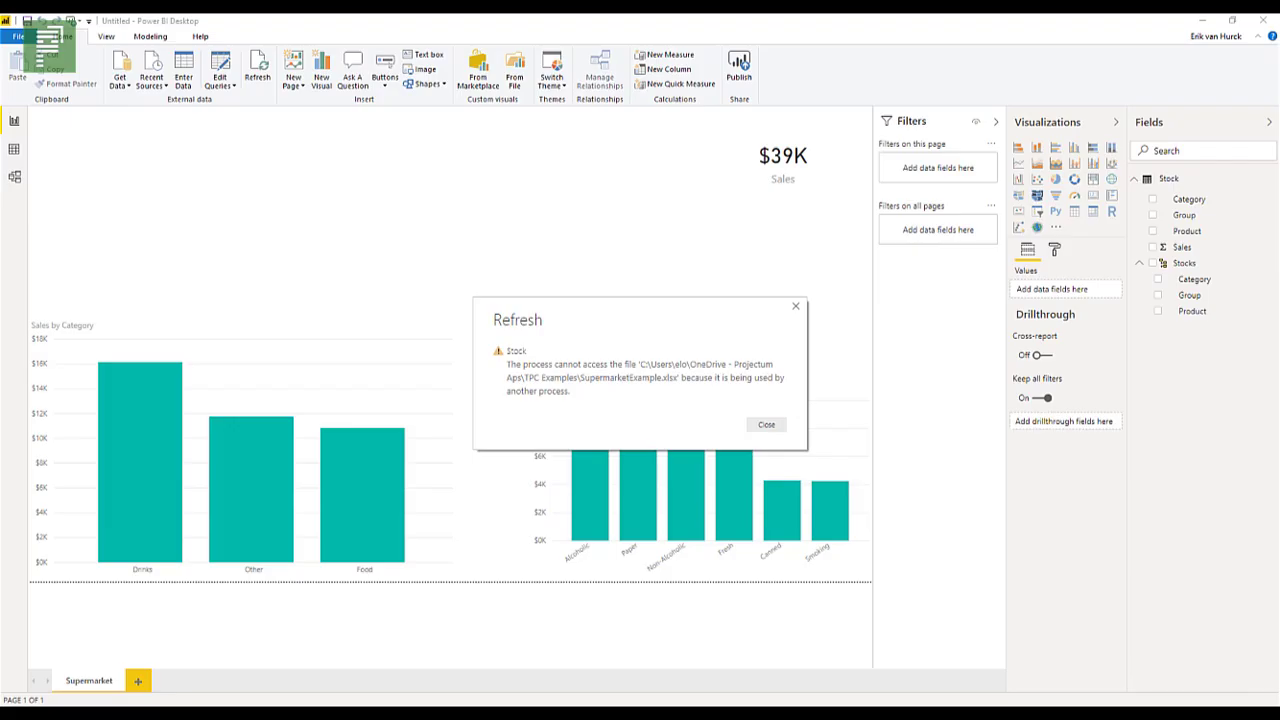
click(766, 424)
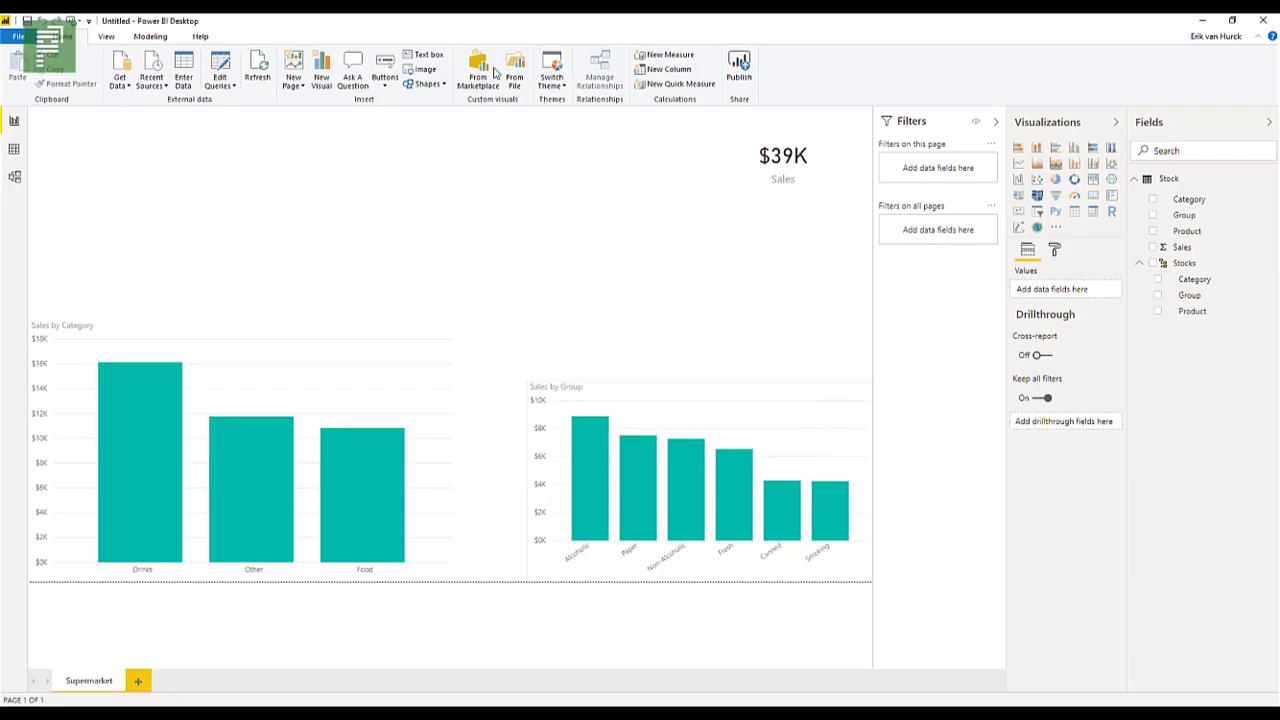
click(257, 78)
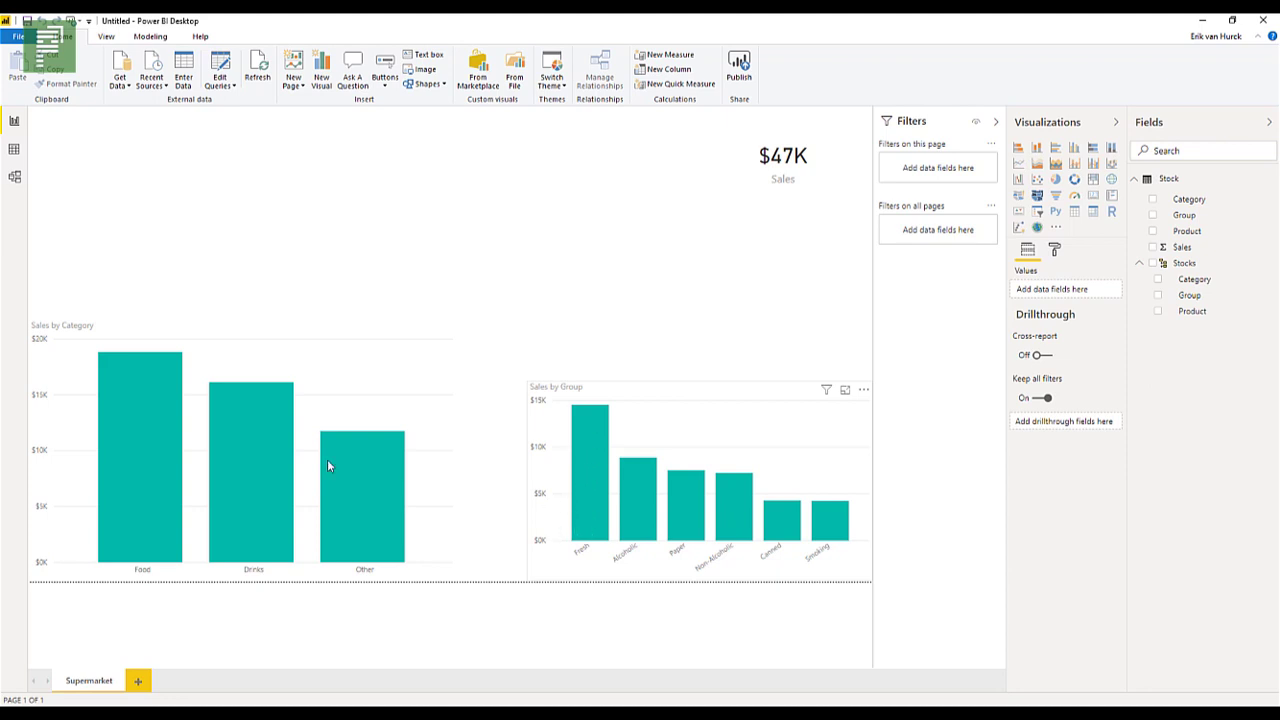
- Drill the chart from the Food bar into the Fresh group's products
click(143, 429)
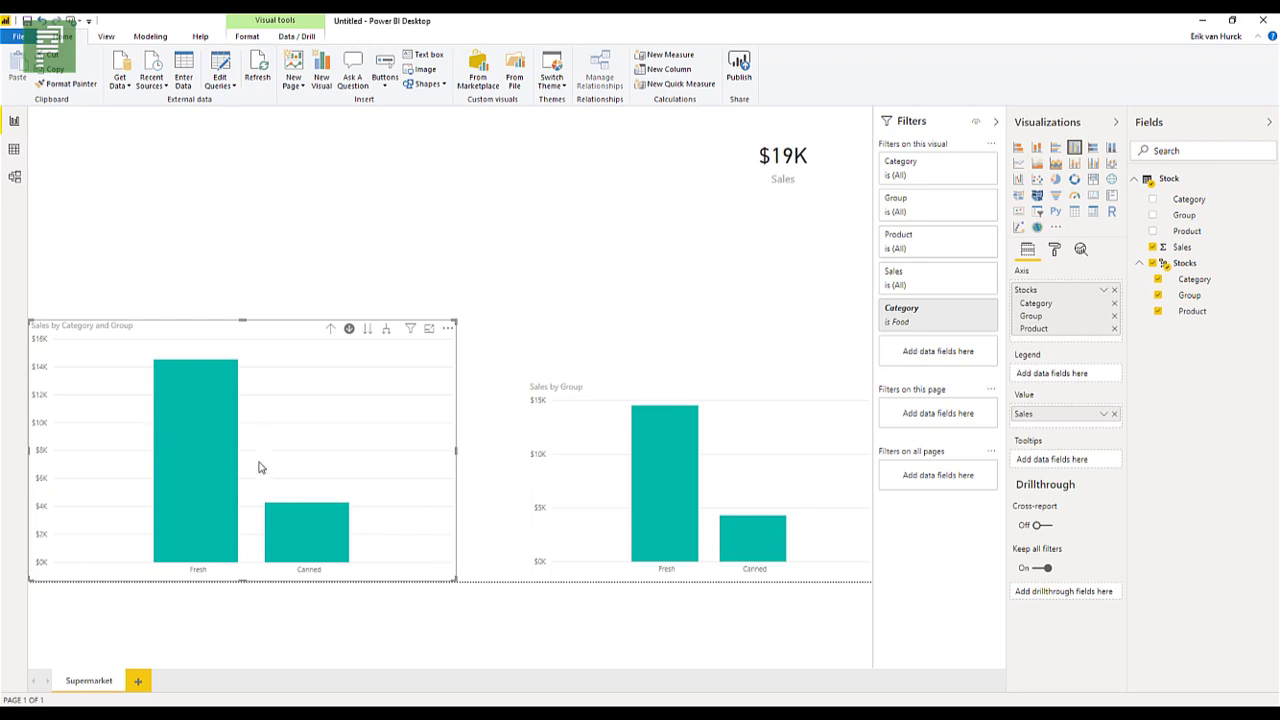
click(232, 421)
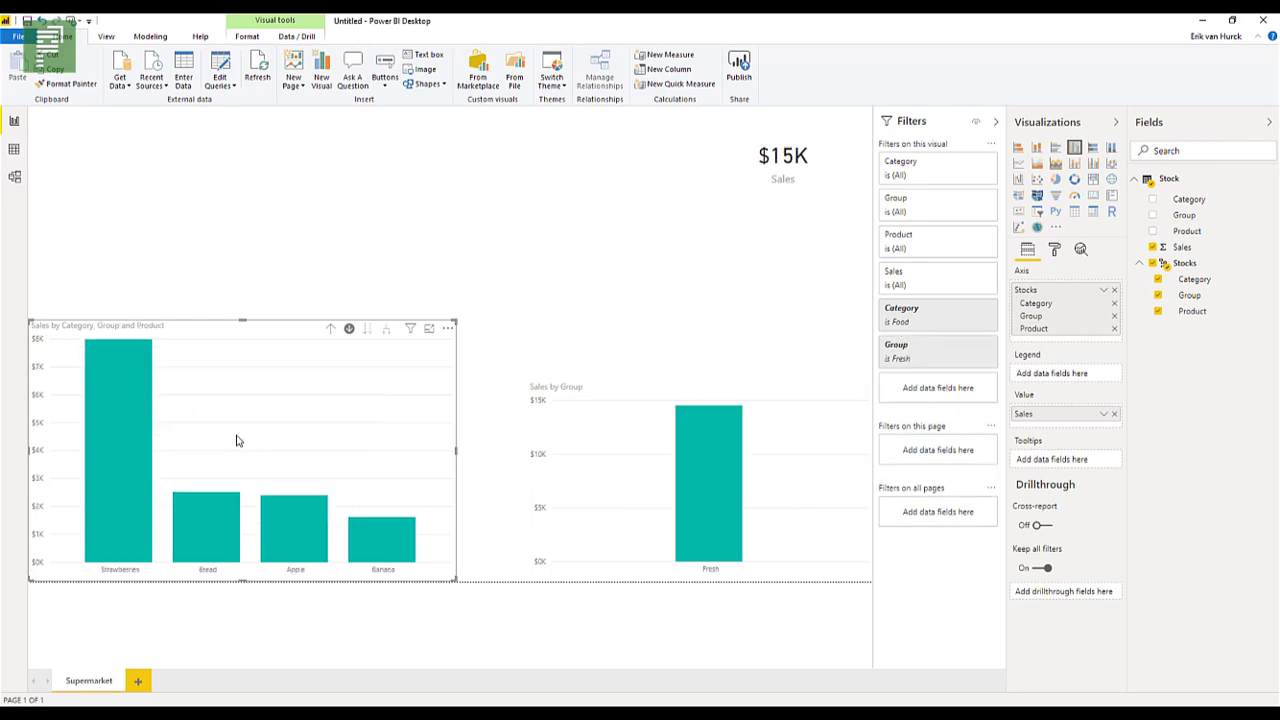